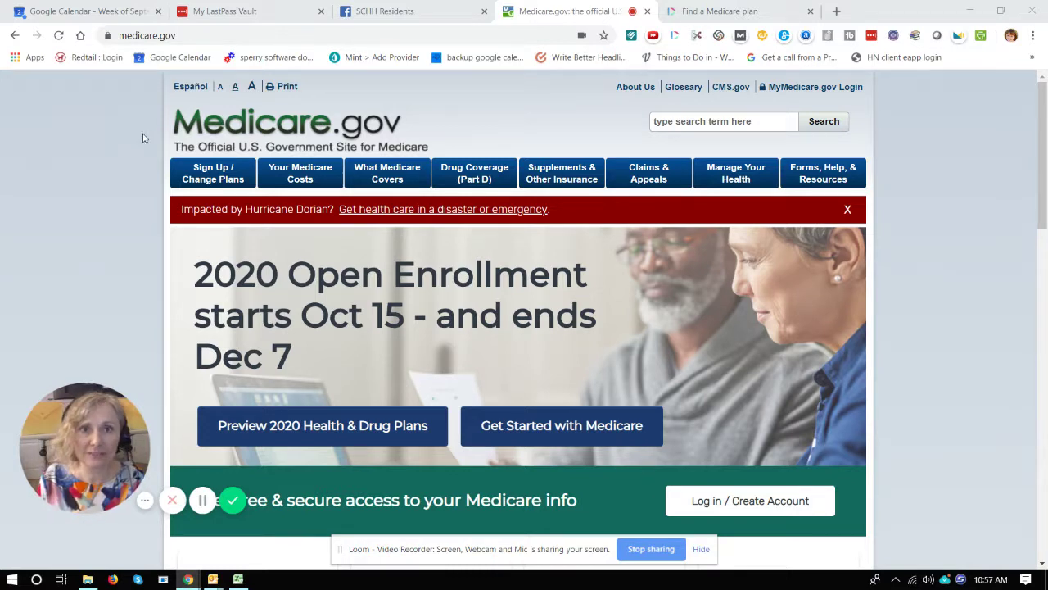
Step: Open the finder for health and drug plans and continue to the 2020 plan preview without logging in
mouse_move(190, 178)
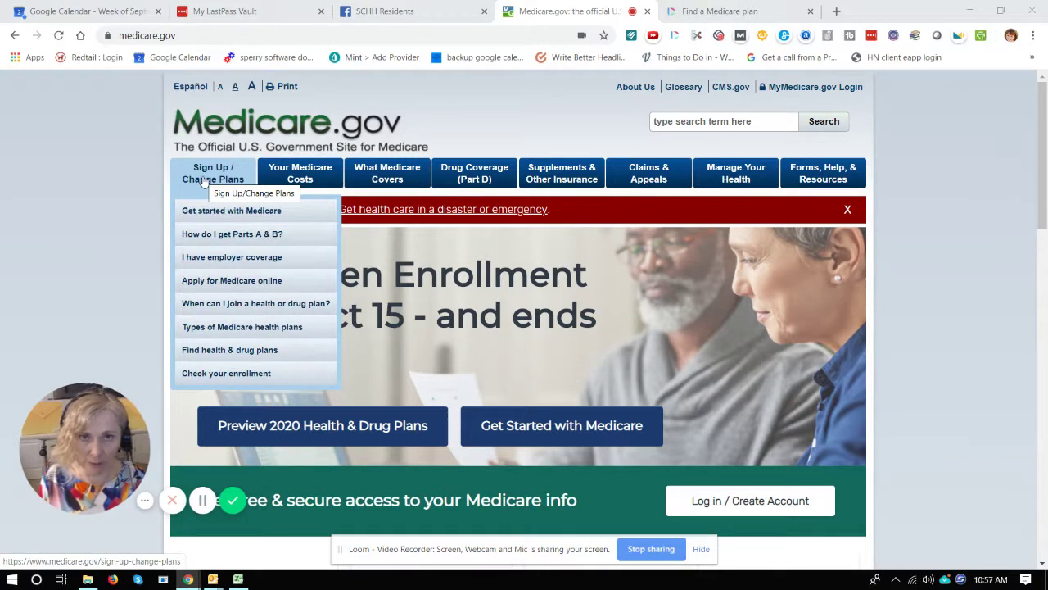
click(230, 349)
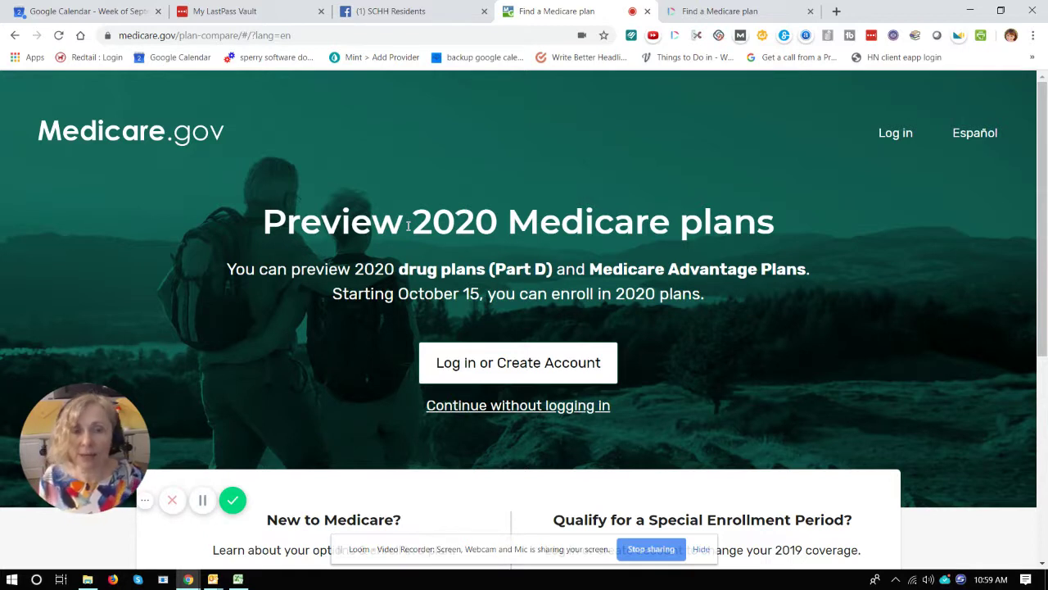
click(506, 410)
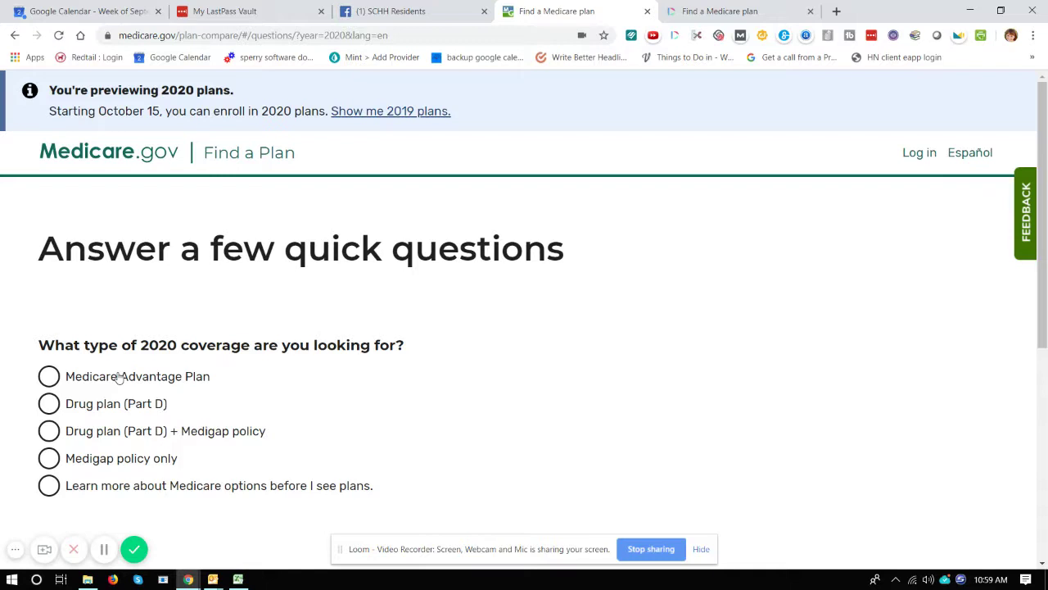
Step: Choose Drug plan (Part D) as the coverage type and set the location to ZIP code 29909 in Jasper, SC
click(50, 405)
scroll(489, 276, down, 3)
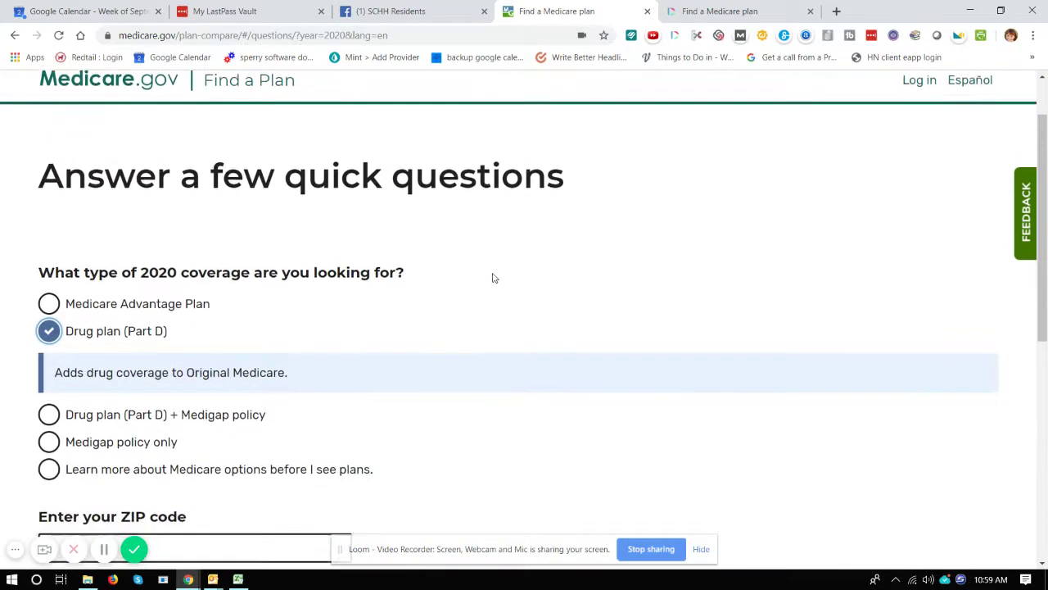
click(83, 349)
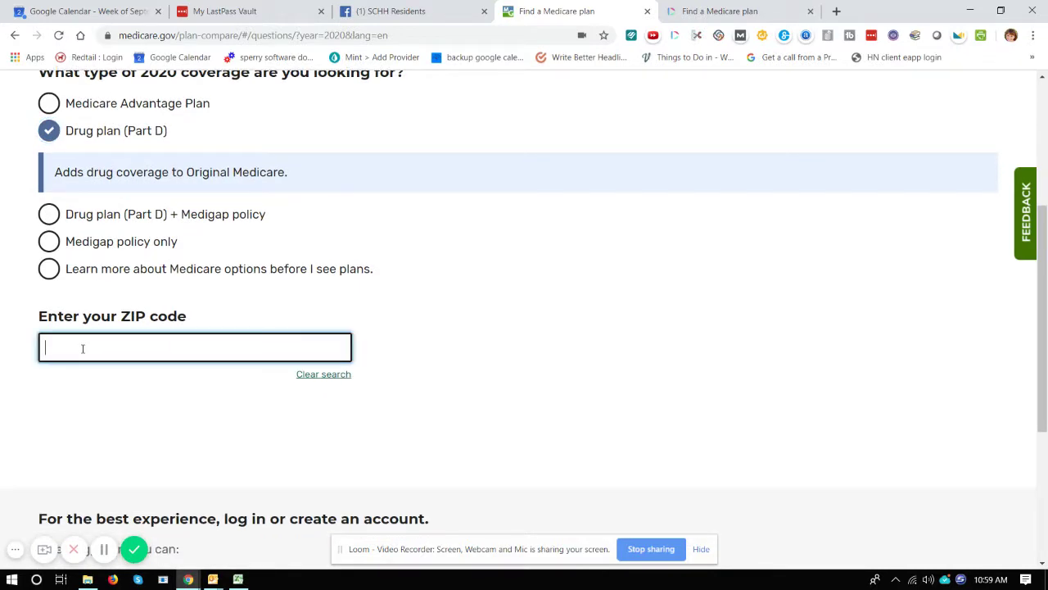
text(29909)
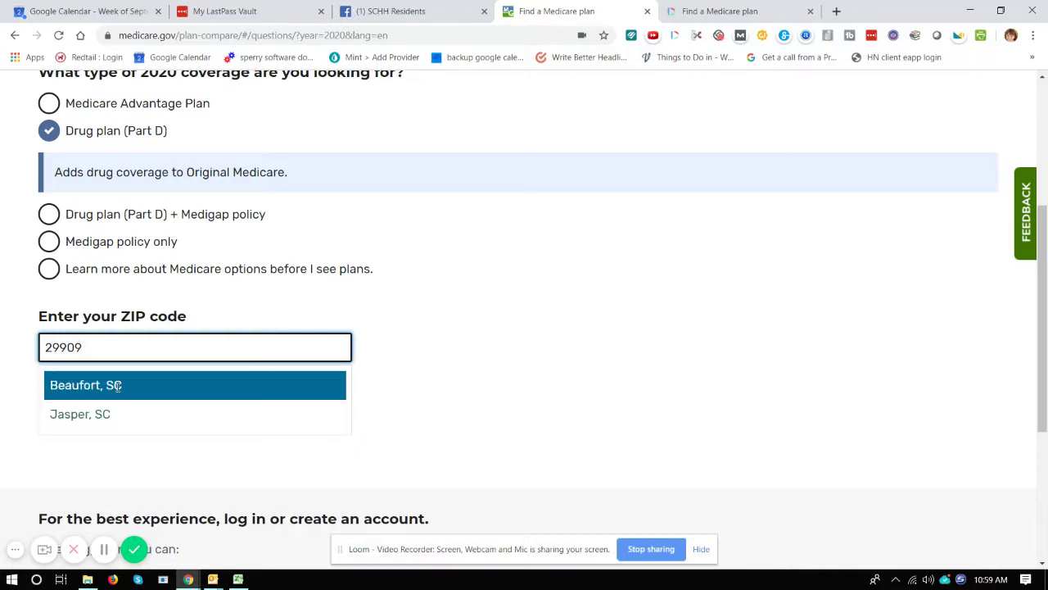
click(75, 416)
Step: Answer that no help with costs comes from any of the listed programs and proceed to the search preferences
scroll(622, 238, down, 3)
scroll(627, 241, down, 1)
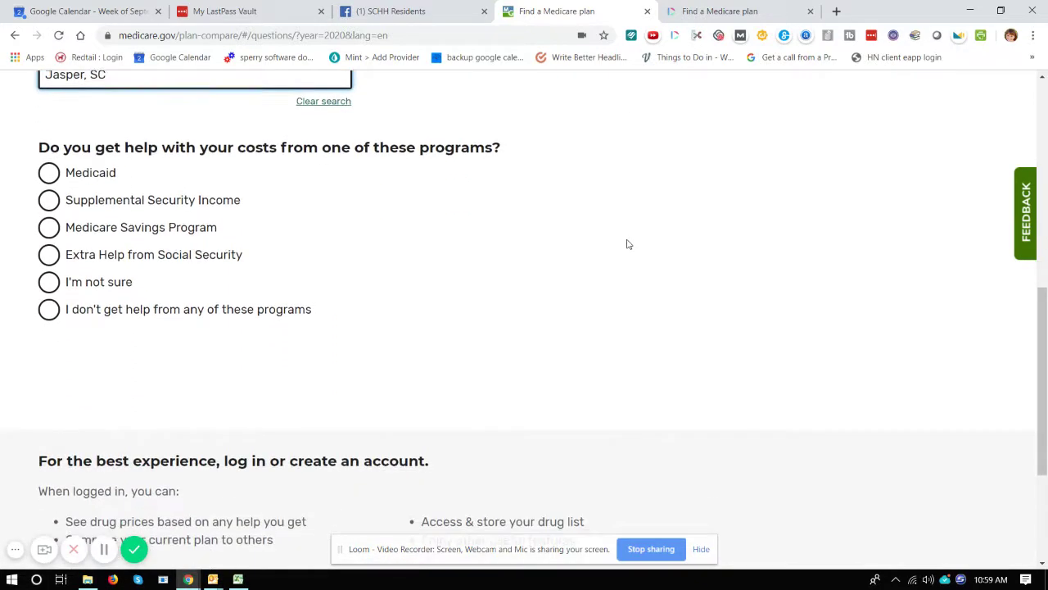
scroll(627, 240, up, 1)
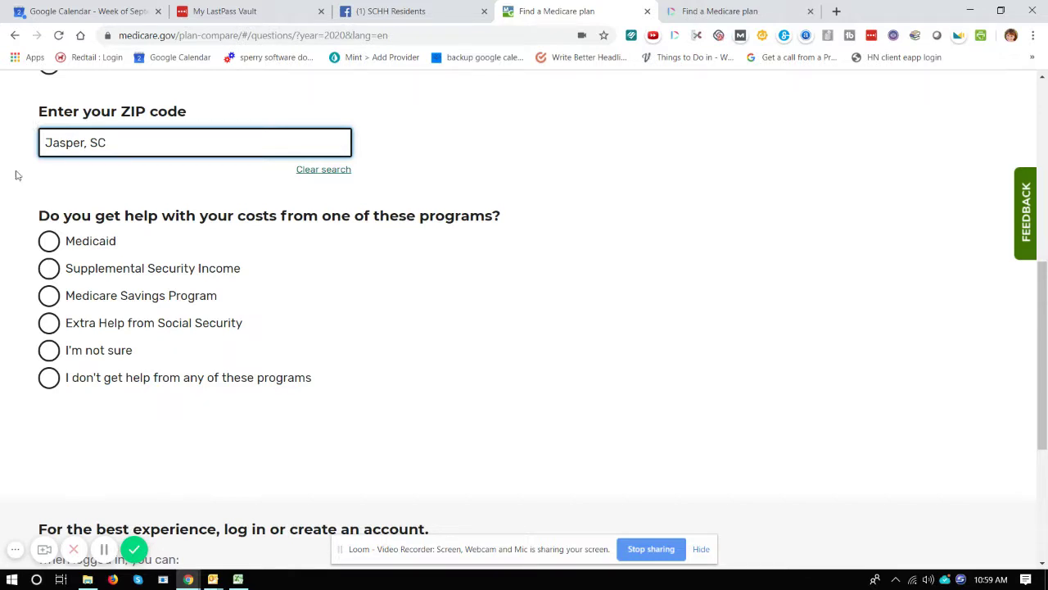
click(49, 377)
scroll(251, 398, down, 1)
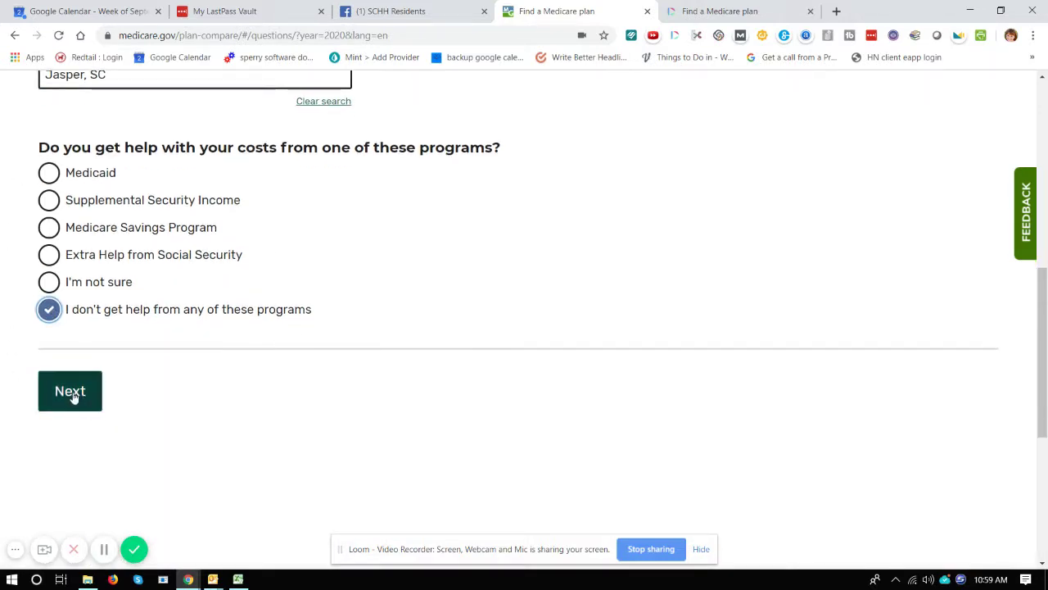
click(72, 396)
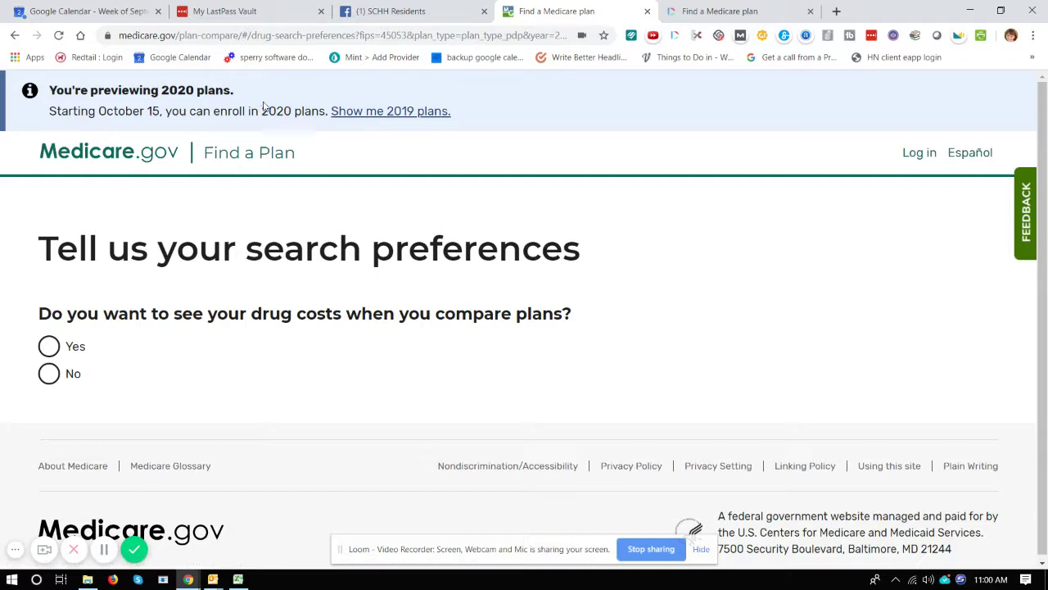
Step: Choose to see drug costs when comparing plans, select both retail and mail order pharmacy, and submit the preferences
scroll(223, 413, down, 1)
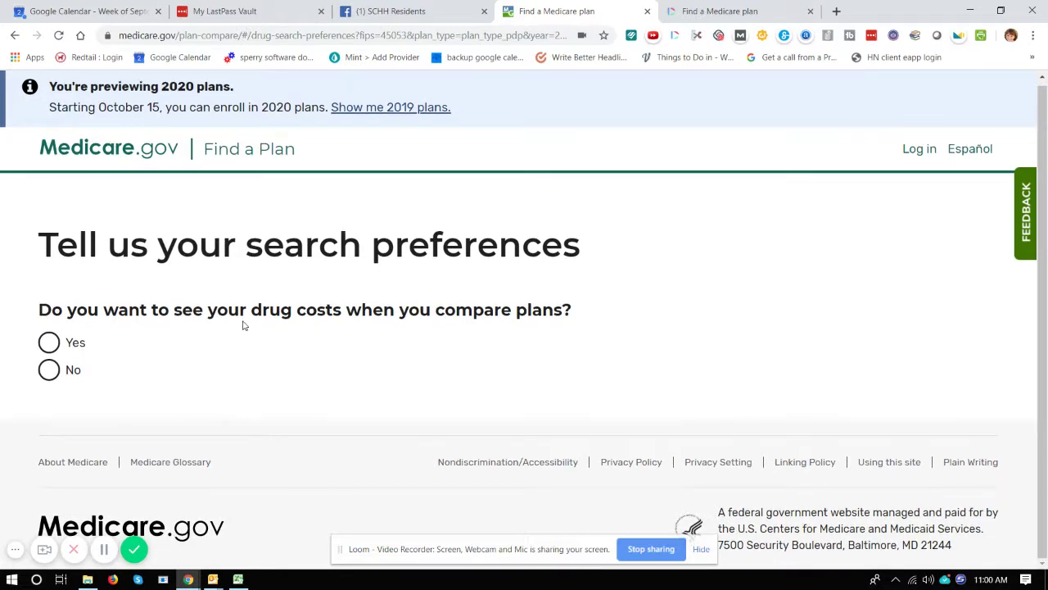
drag(252, 310, 329, 326)
click(294, 353)
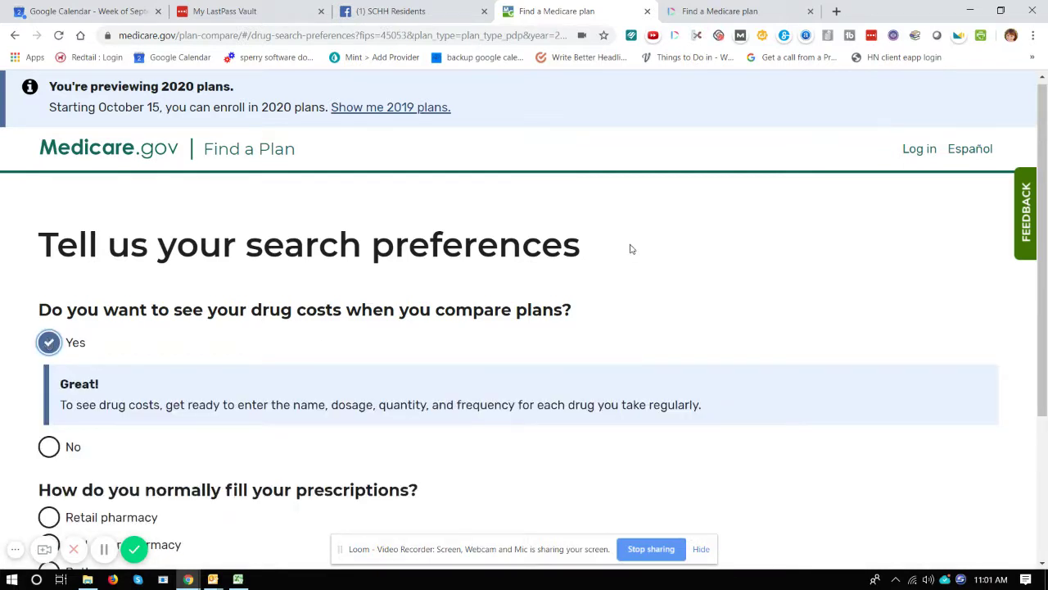
scroll(630, 249, down, 3)
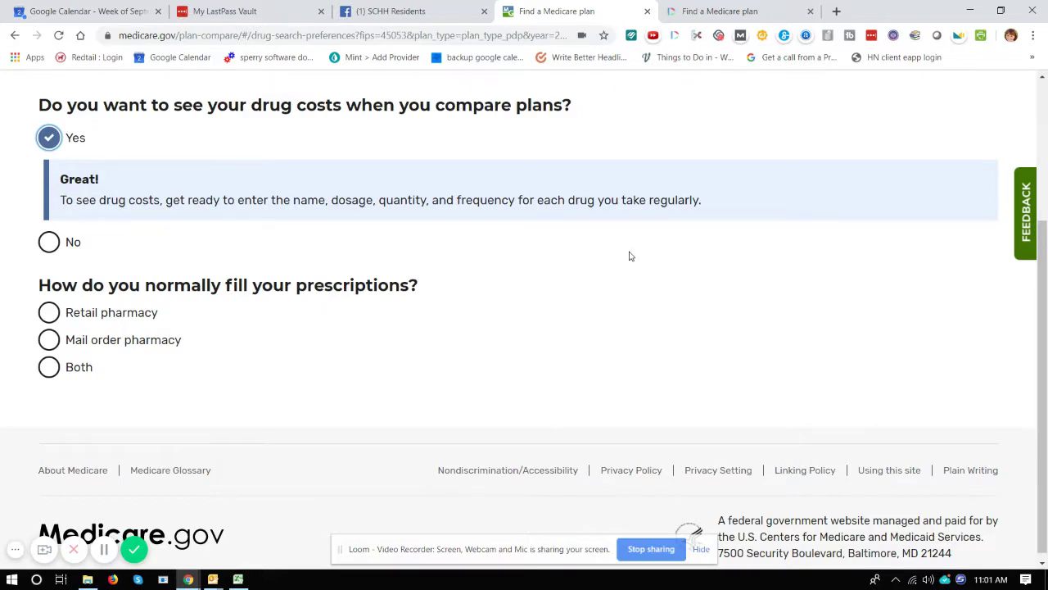
scroll(630, 257, up, 1)
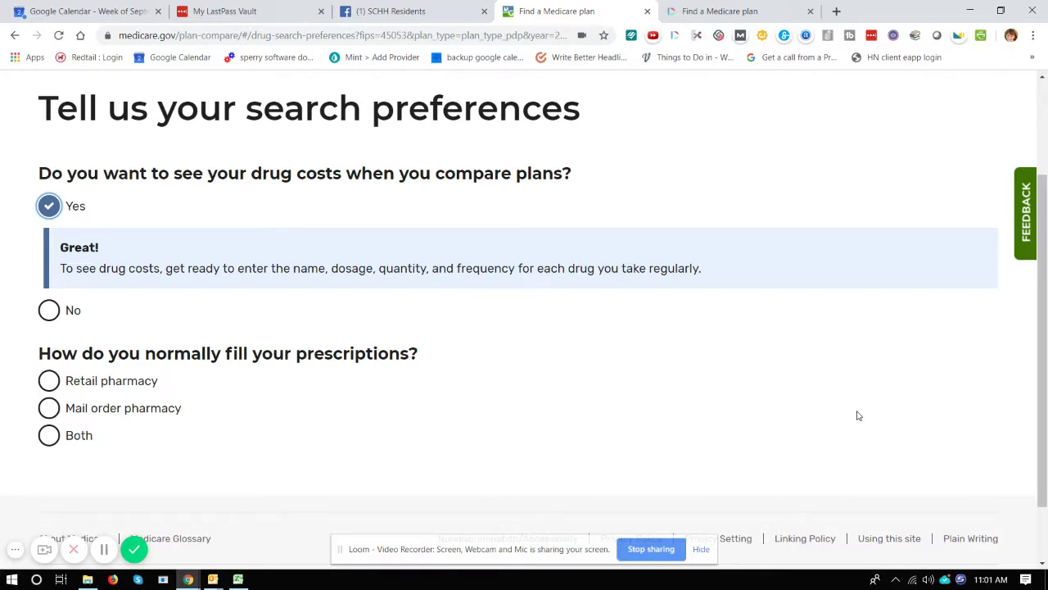
scroll(209, 510, down, 1)
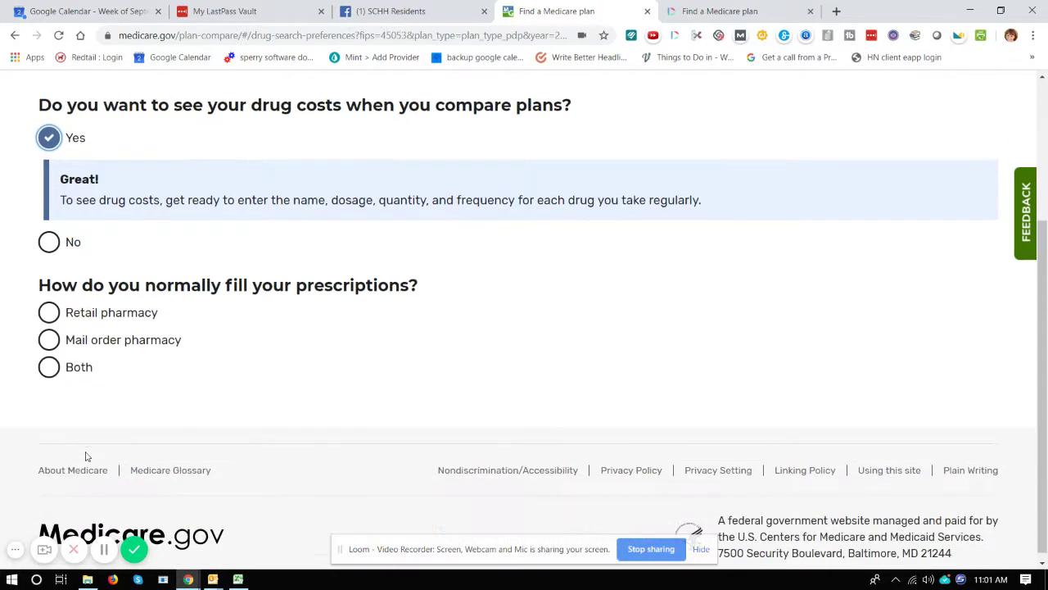
click(47, 370)
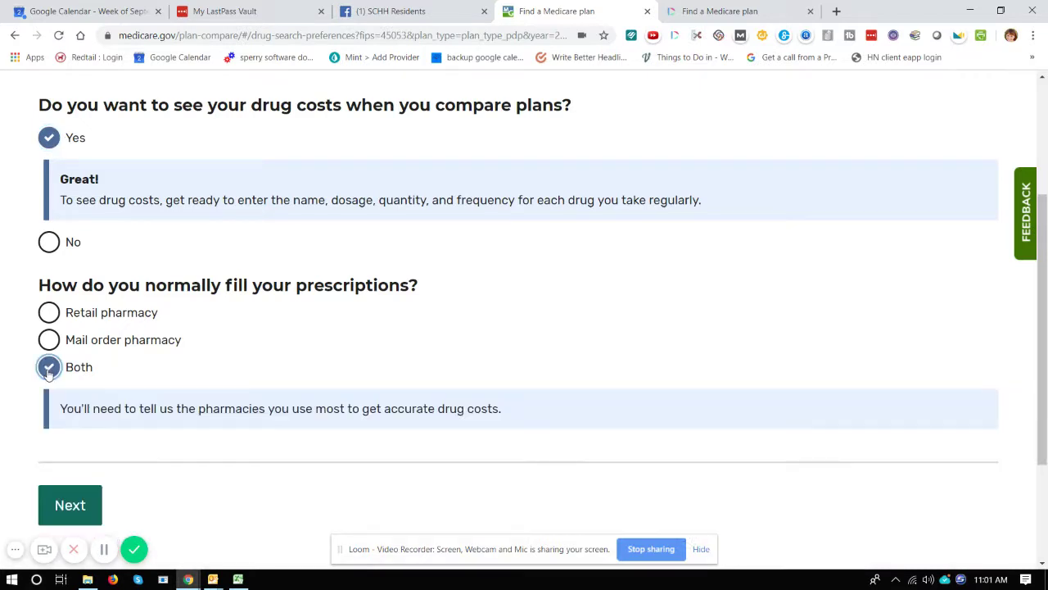
scroll(616, 289, down, 2)
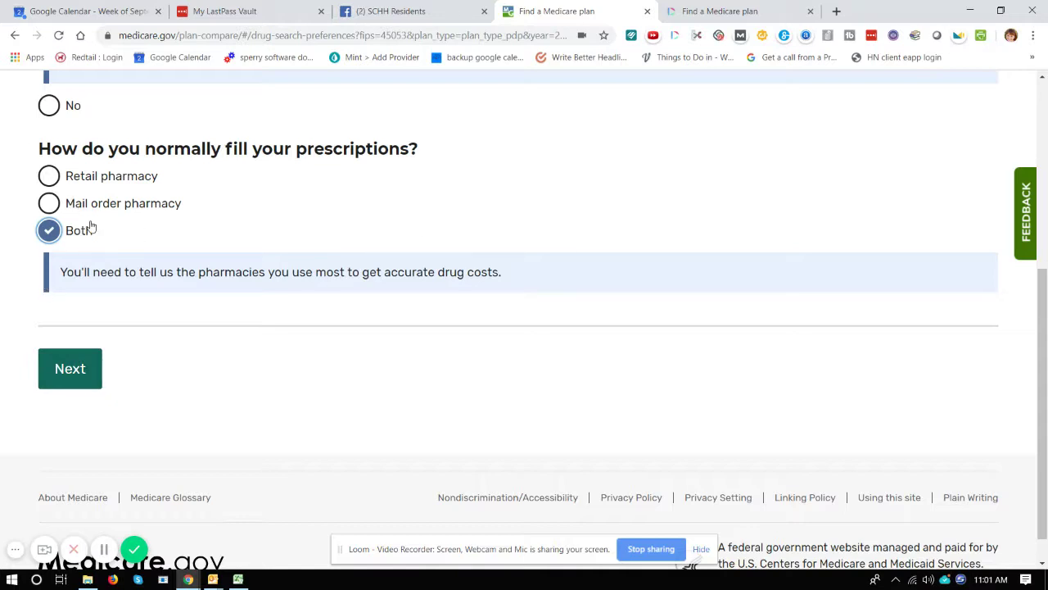
click(71, 369)
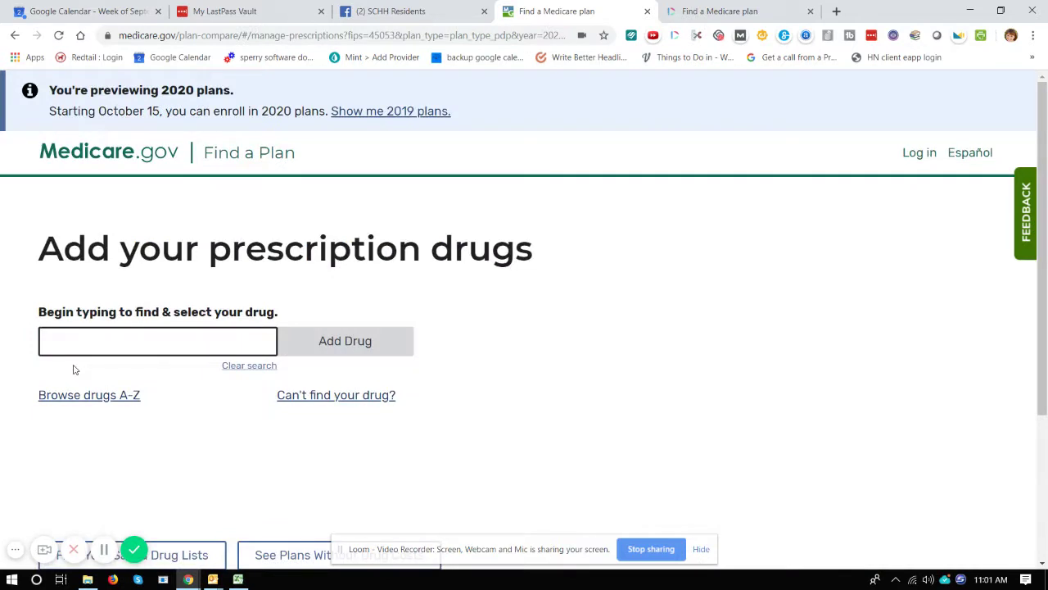
Step: Look up the drug Paxil and choose its generic version, paroxetine hydrochloride
click(112, 340)
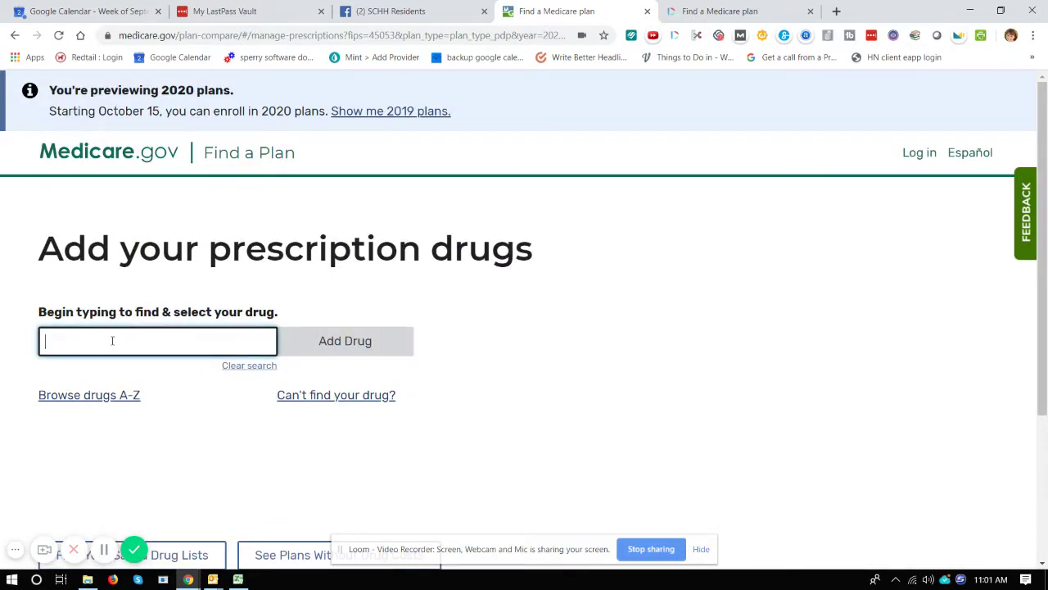
text(plaxil)
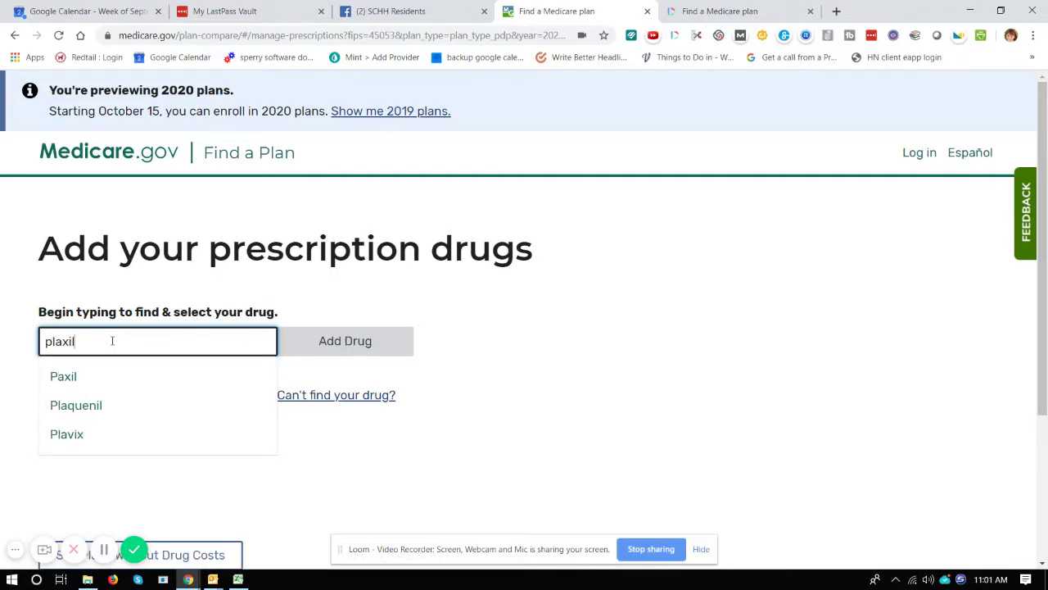
click(68, 374)
click(327, 348)
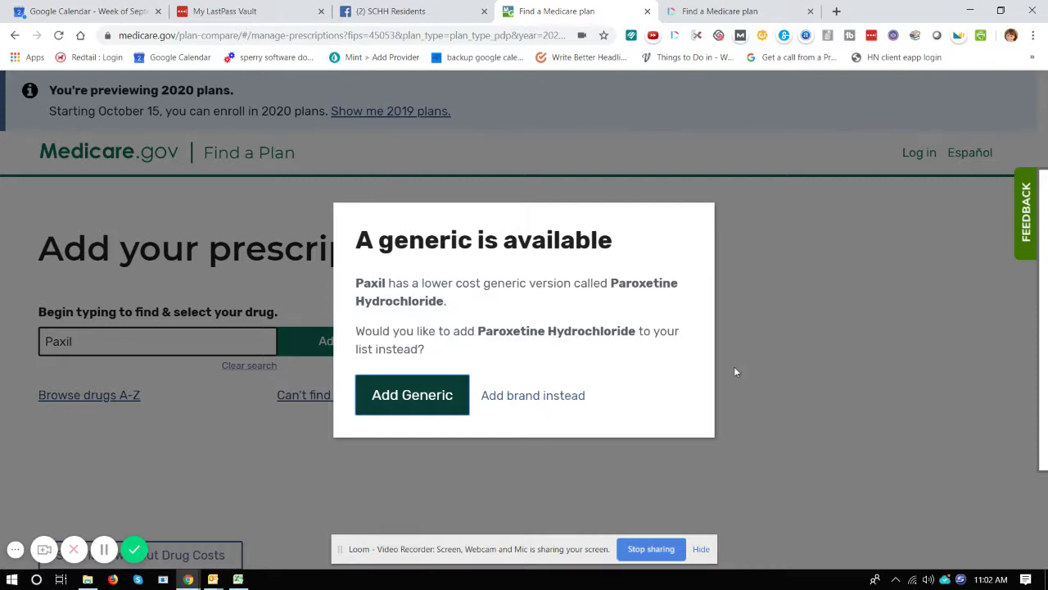
click(375, 386)
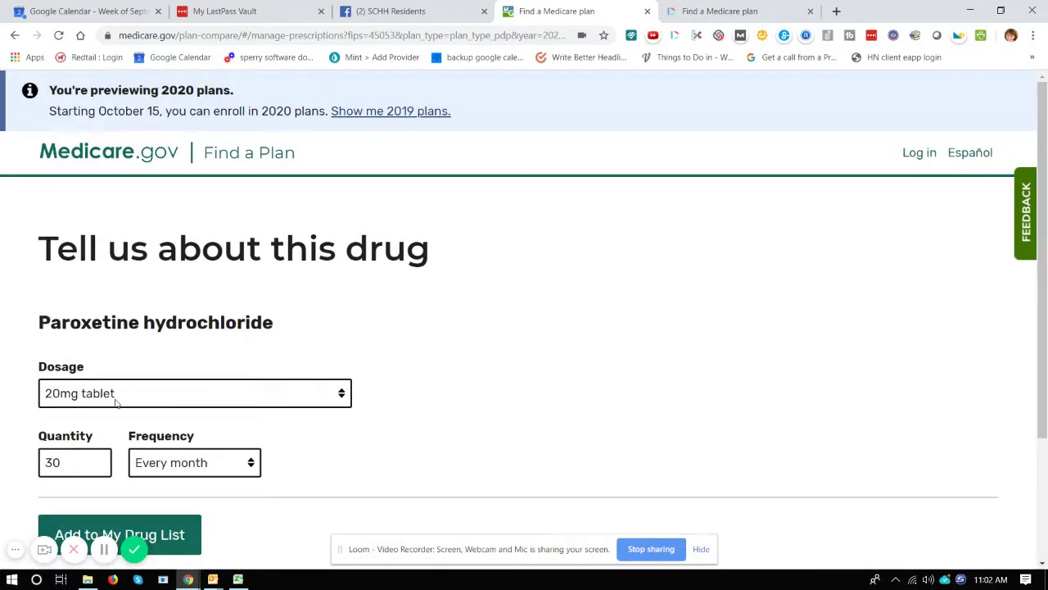
Step: Set the paroxetine hydrochloride dosage to 10mg tablet and add it to the drug list
scroll(186, 316, down, 1)
click(134, 331)
click(137, 335)
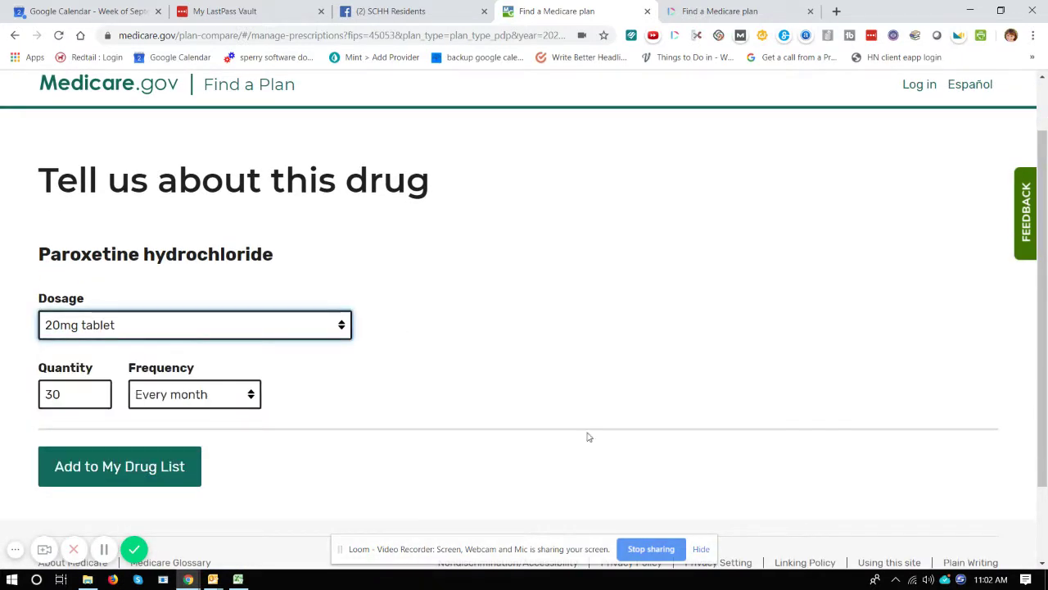
click(142, 330)
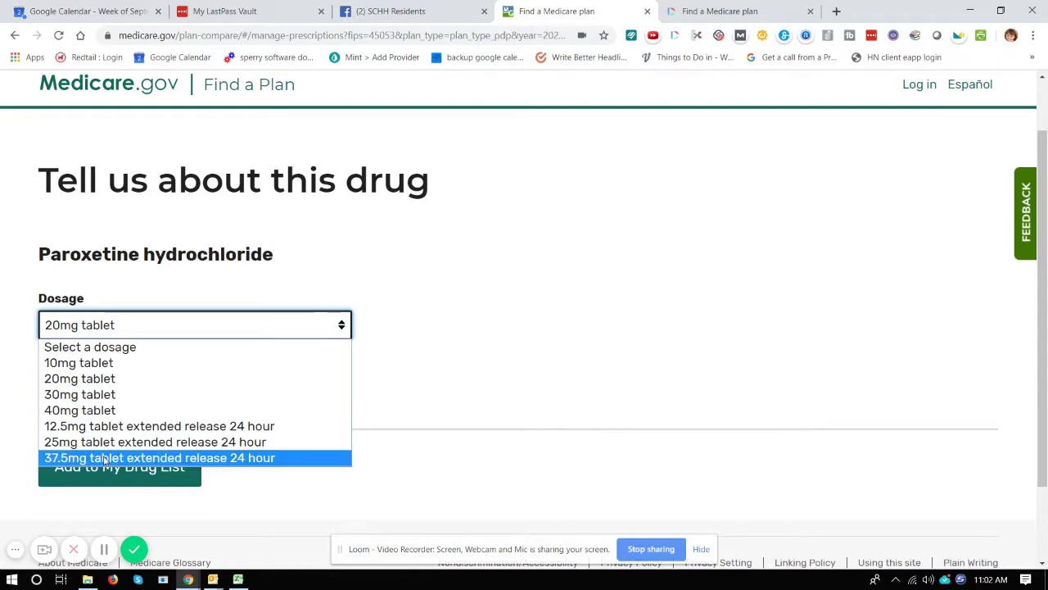
click(73, 364)
scroll(368, 292, down, 1)
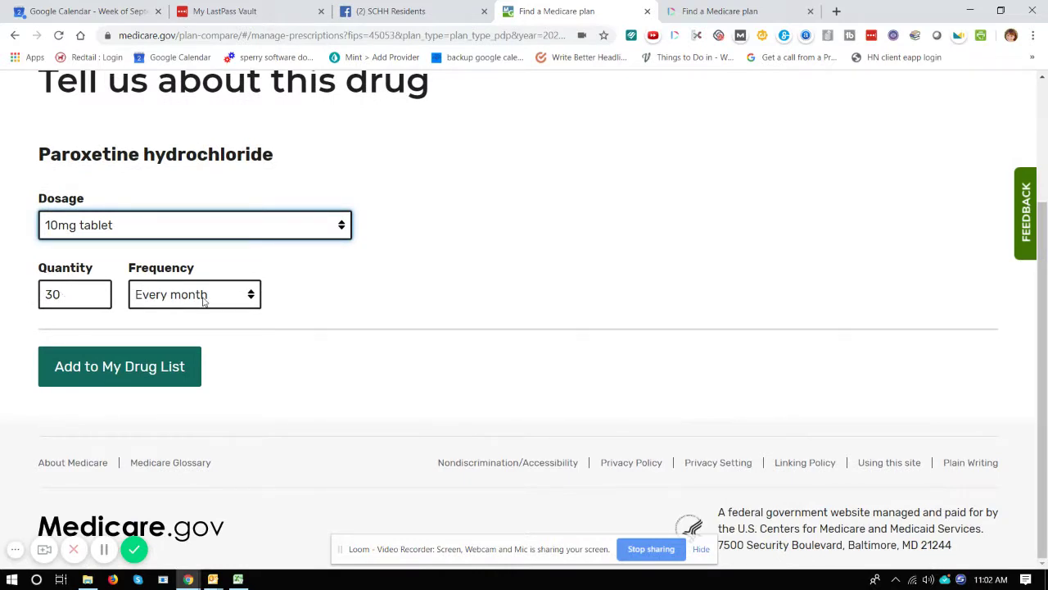
click(119, 375)
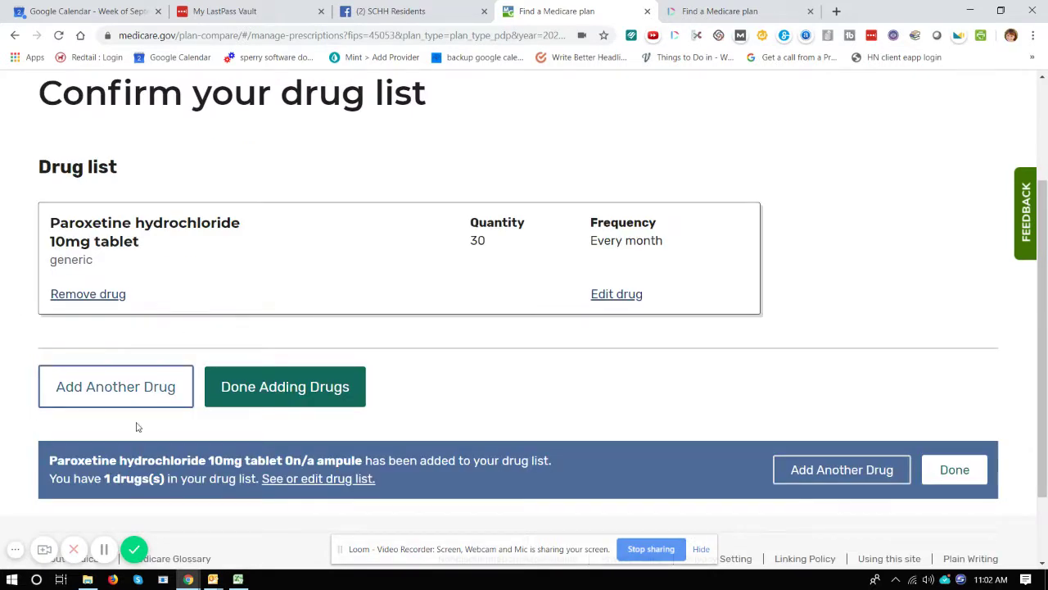
Step: Start another drug entry for Lipitor and choose its generic version, atorvastatin
click(141, 396)
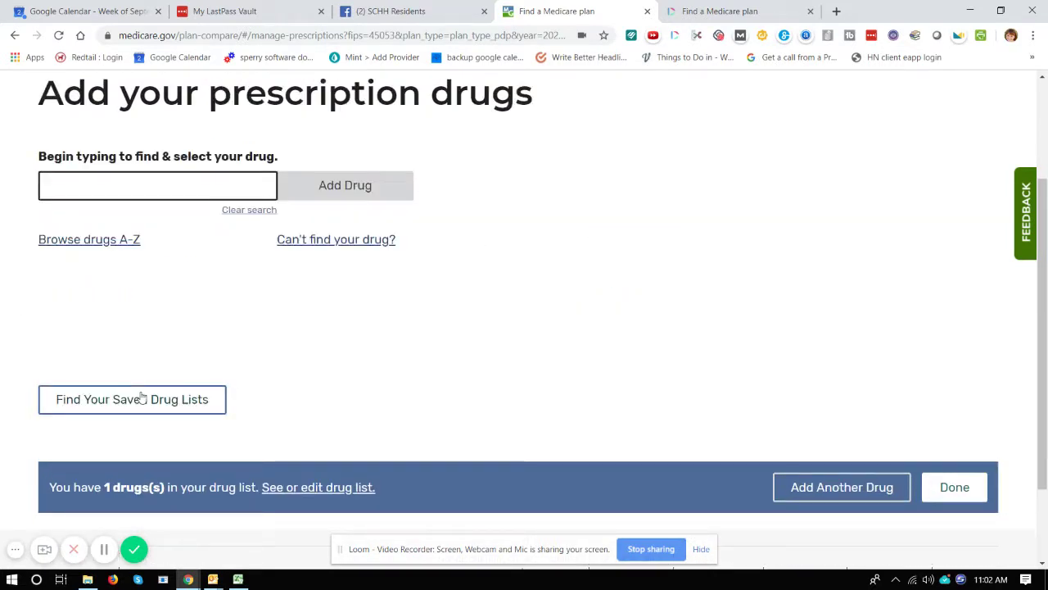
click(76, 187)
text(l)
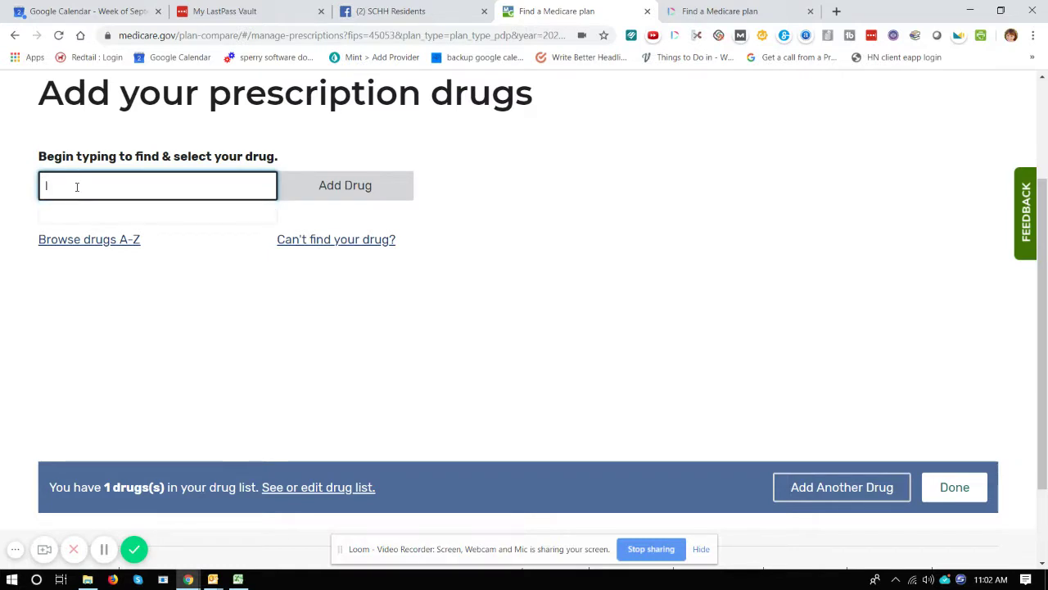
text(ip)
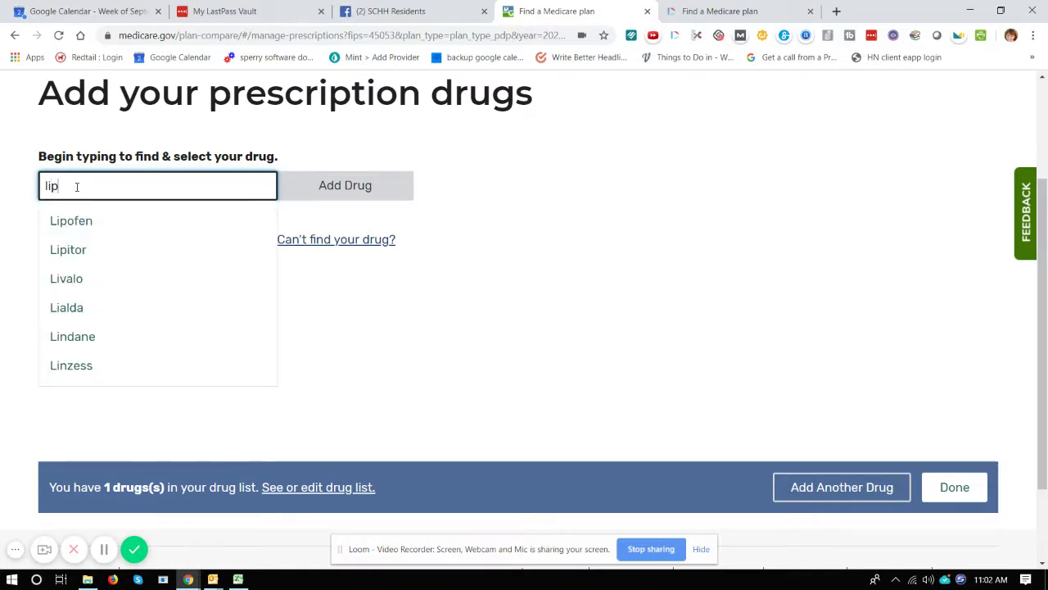
click(62, 253)
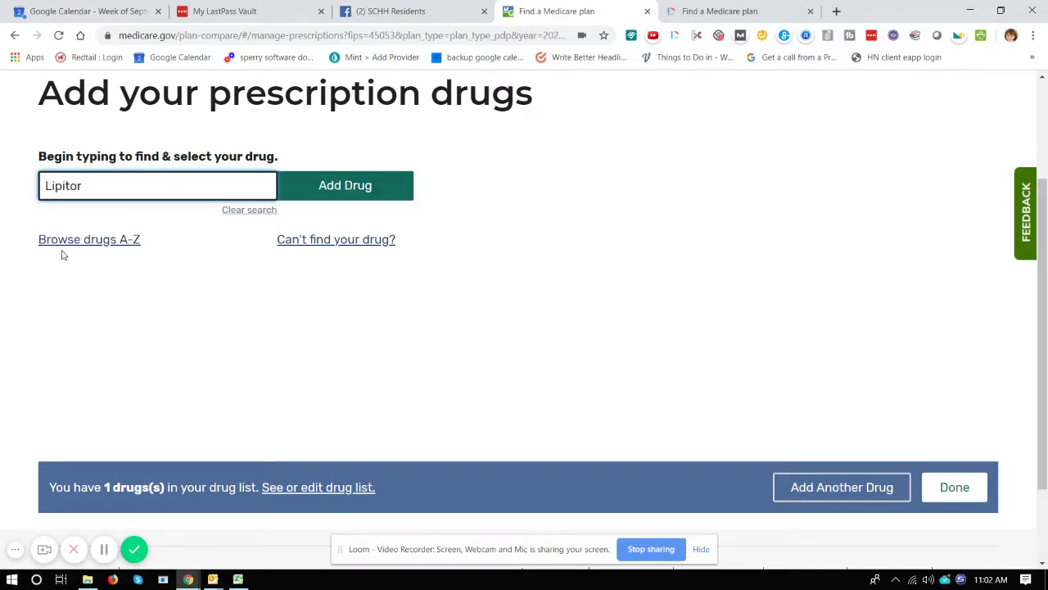
click(361, 185)
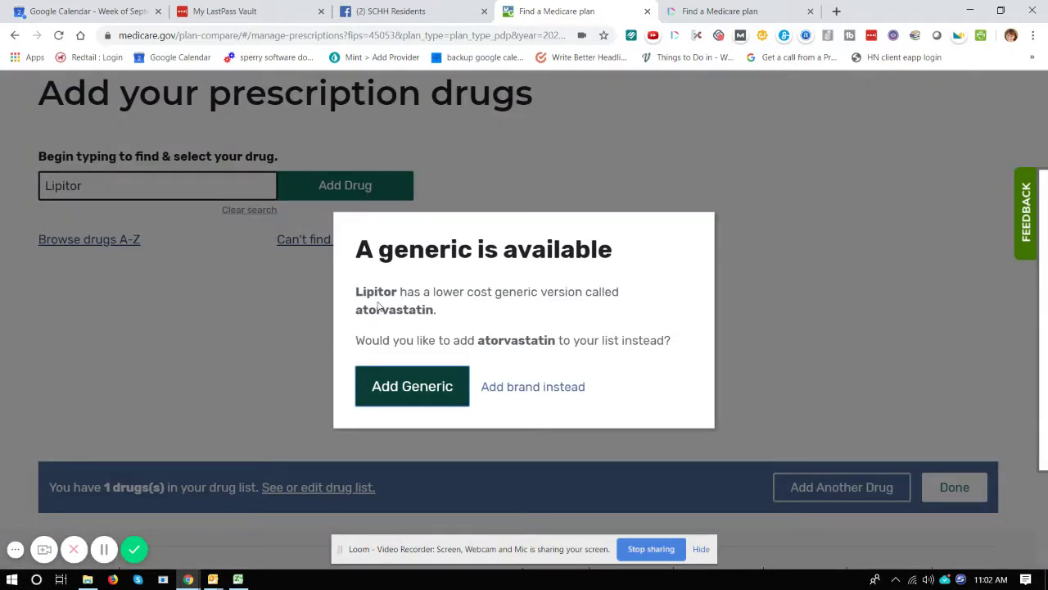
click(407, 387)
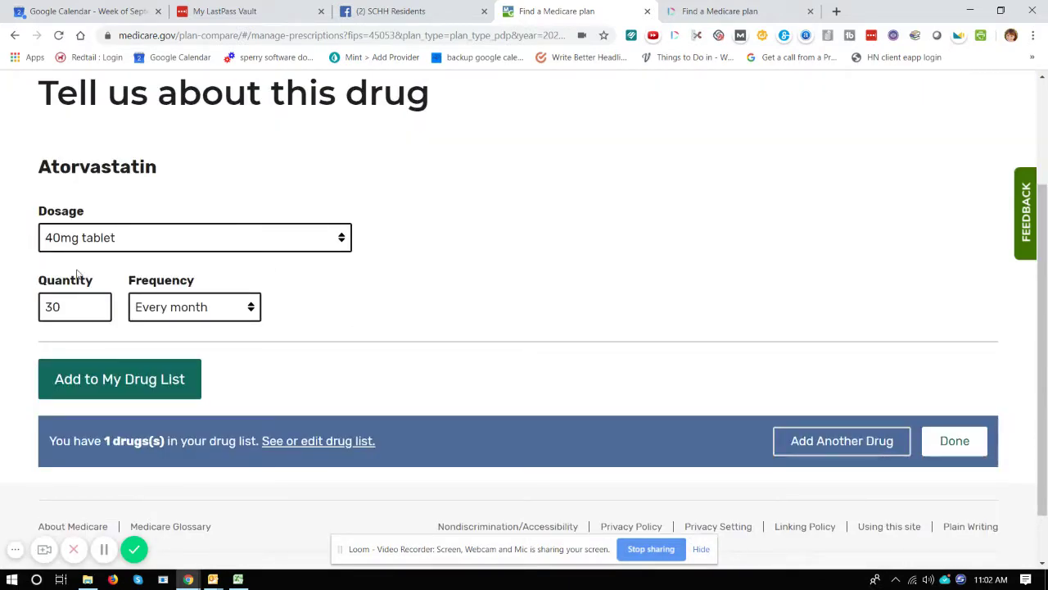
Step: Set the atorvastatin dosage to 80mg tablet and add it to the drug list
click(98, 241)
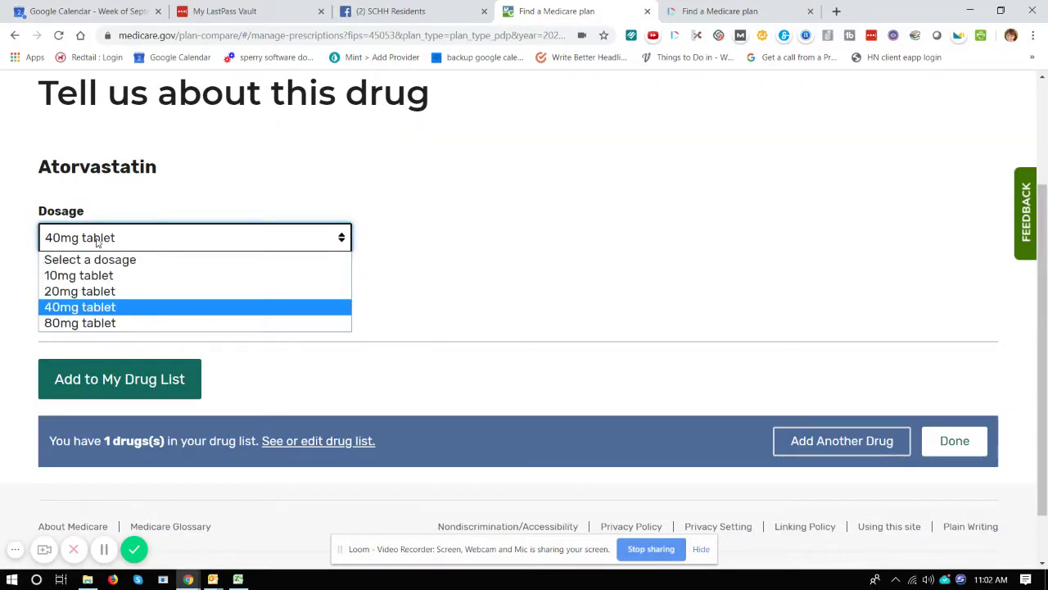
click(89, 323)
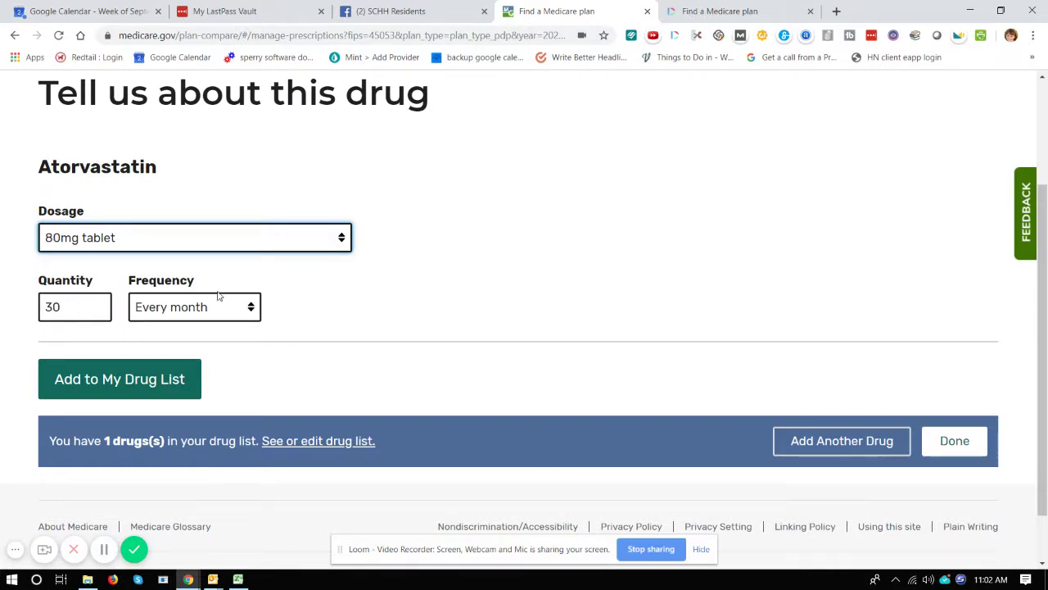
click(101, 393)
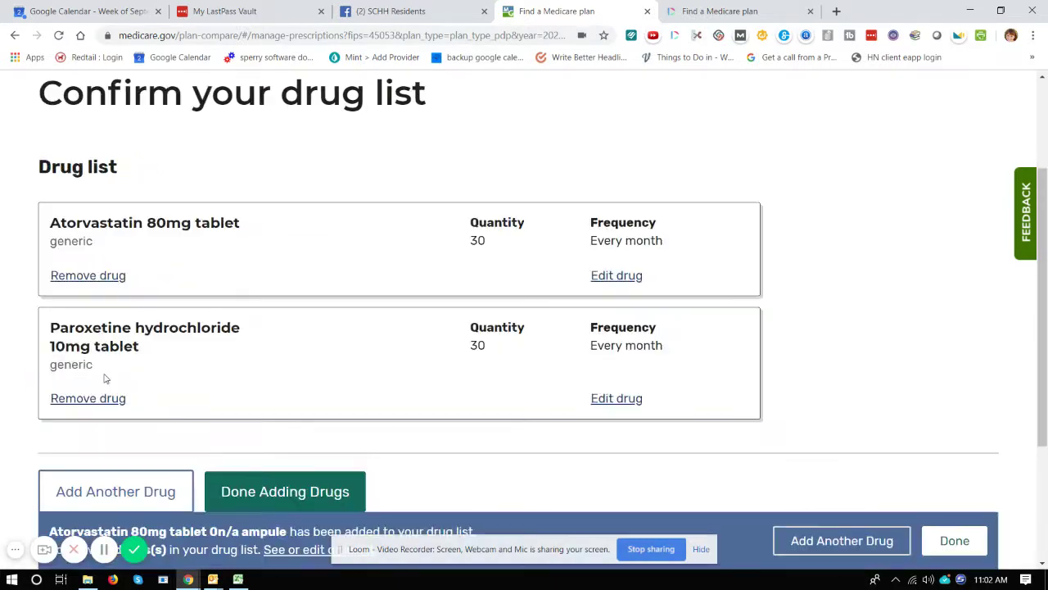
Step: Review the drug list with atorvastatin and paroxetine hydrochloride, and finish adding drugs to continue to pharmacy selection
scroll(386, 243, down, 1)
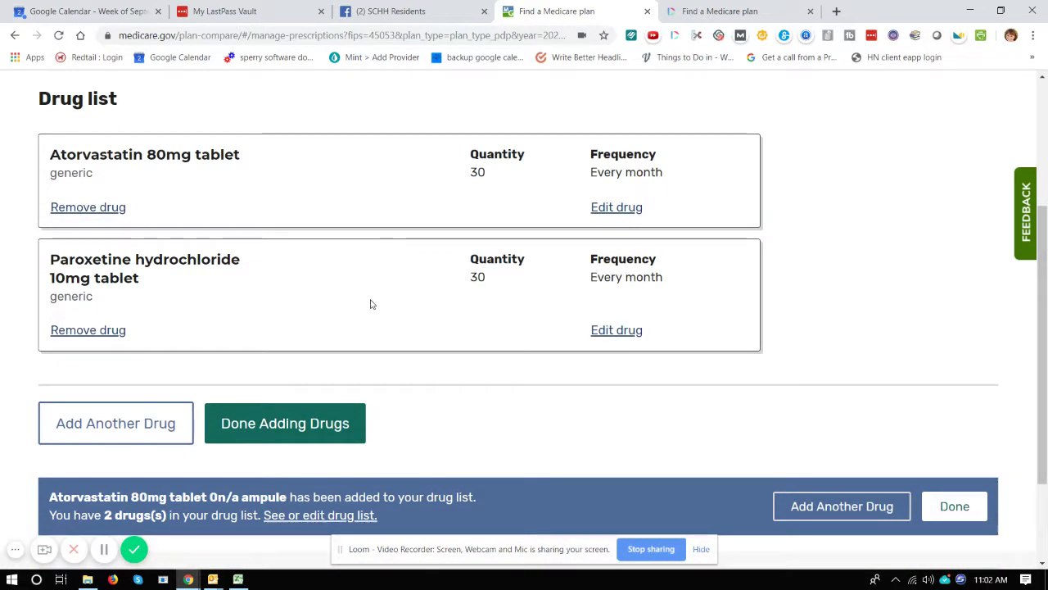
scroll(112, 238, up, 2)
scroll(501, 407, down, 3)
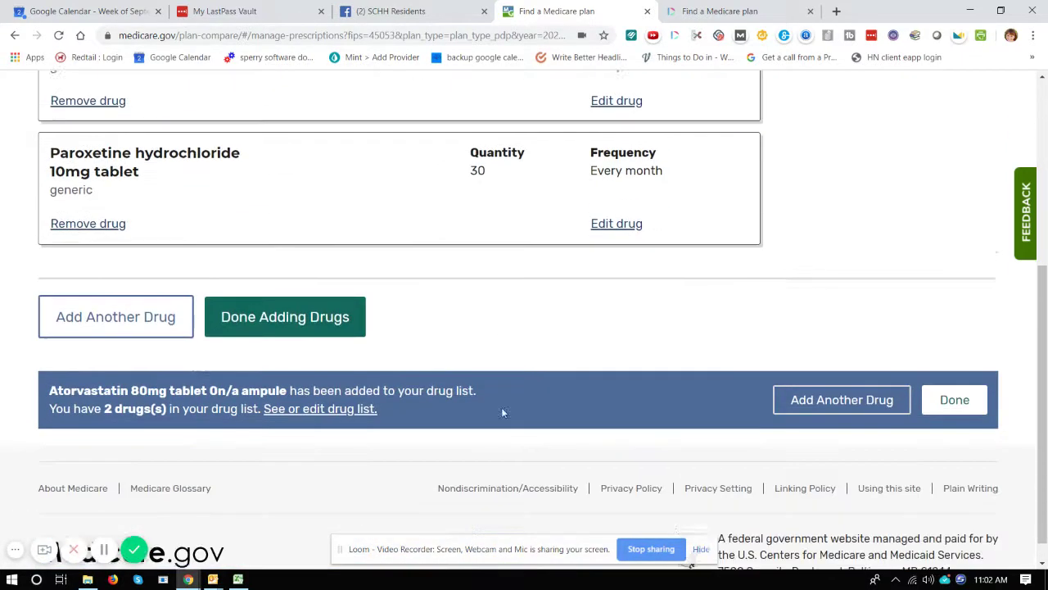
scroll(502, 407, up, 1)
scroll(502, 411, down, 1)
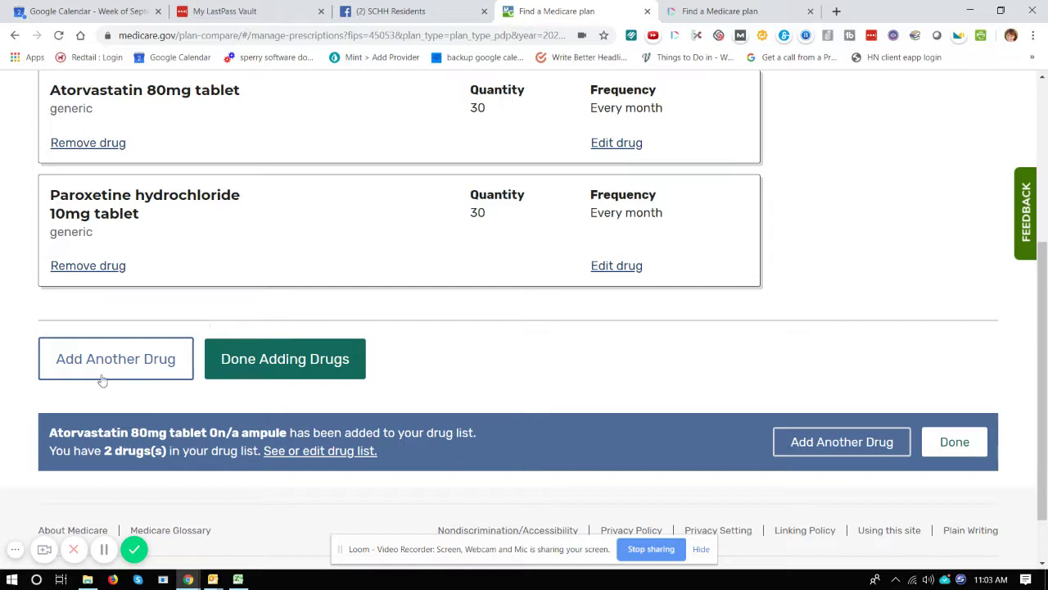
click(952, 443)
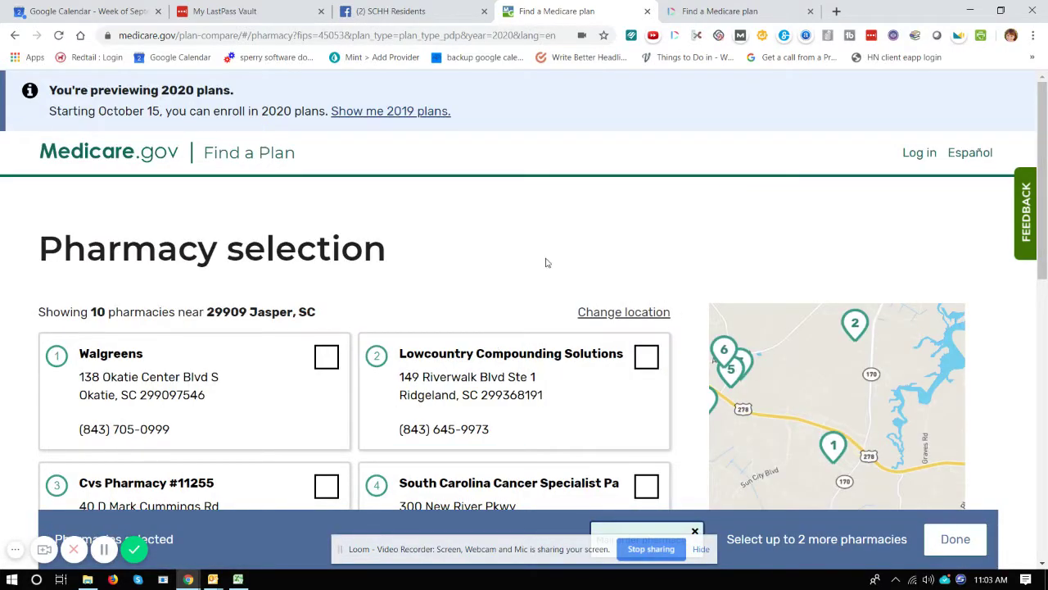
Step: Browse the pharmacies near 29909 Jasper, SC and select the Walgreens in Okatie
scroll(475, 279, down, 1)
scroll(401, 287, down, 8)
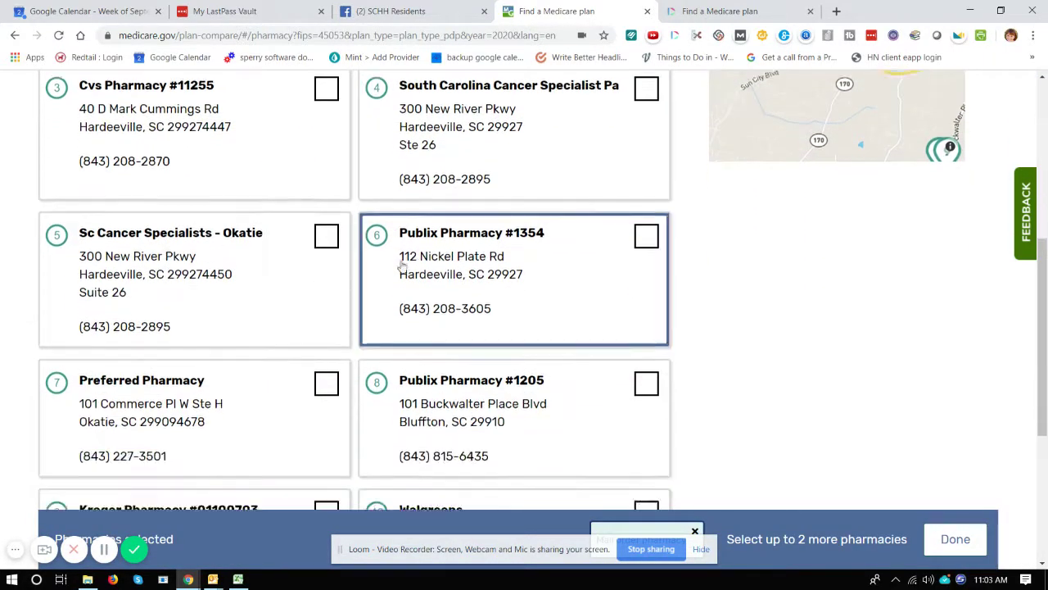
scroll(402, 272, down, 1)
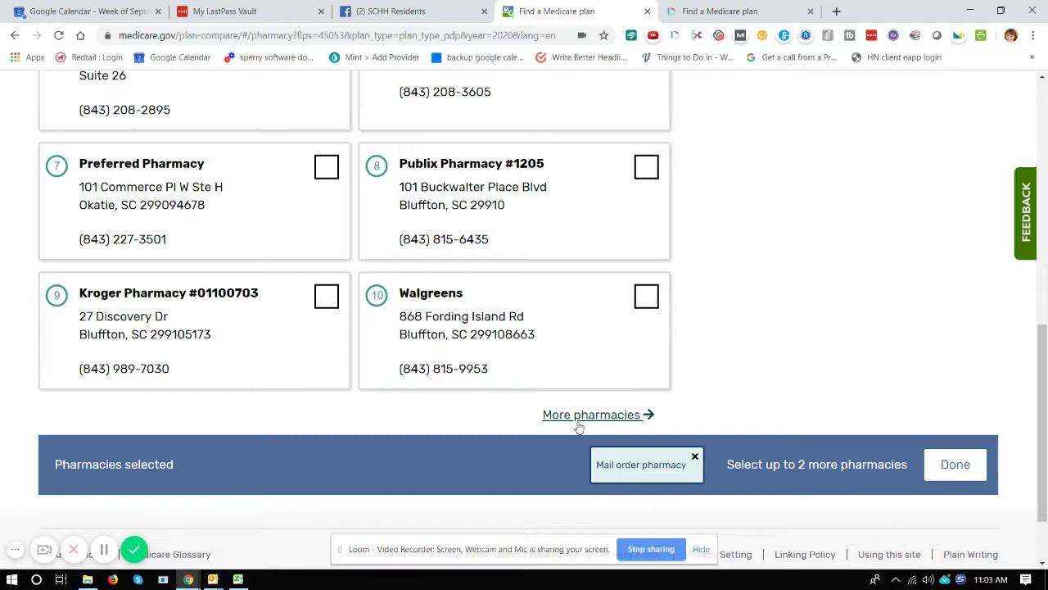
scroll(431, 426, up, 5)
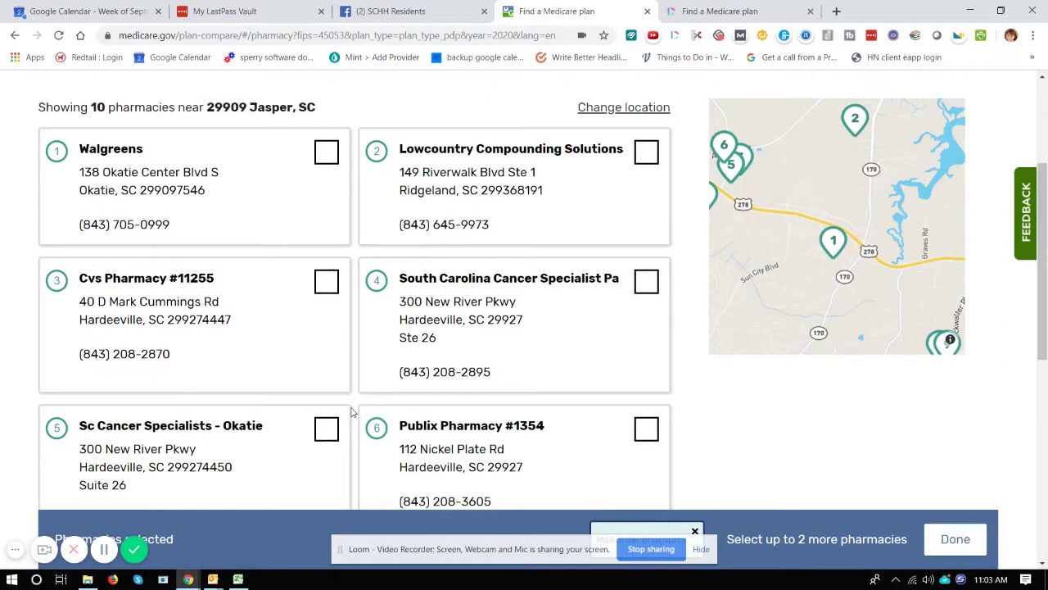
click(60, 158)
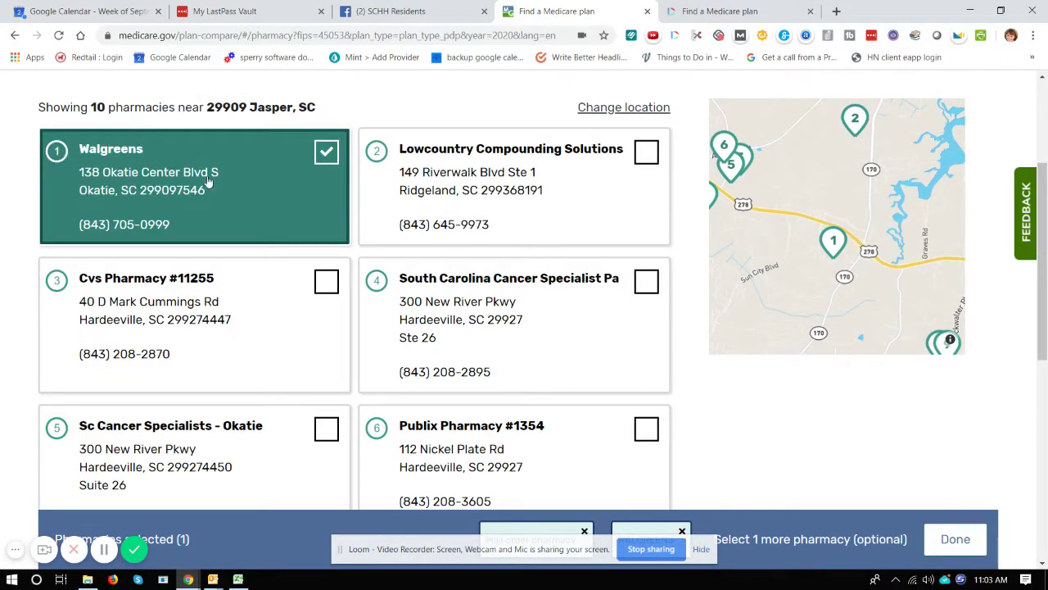
Step: Select Publix Pharmacy #1354 as the second pharmacy and complete the pharmacy selection
scroll(635, 205, down, 2)
click(647, 291)
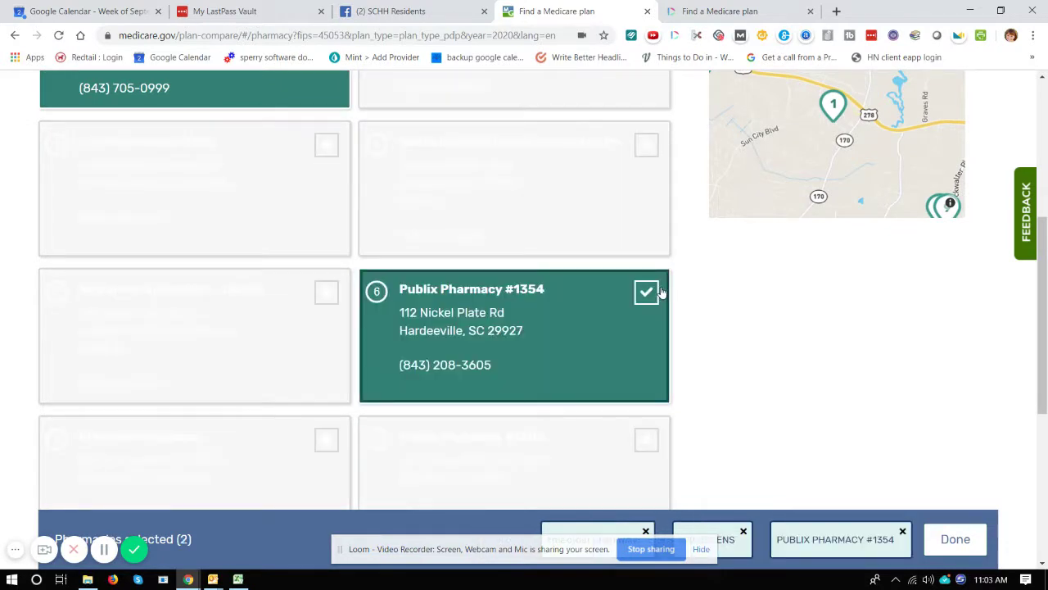
scroll(748, 320, down, 2)
scroll(196, 361, up, 3)
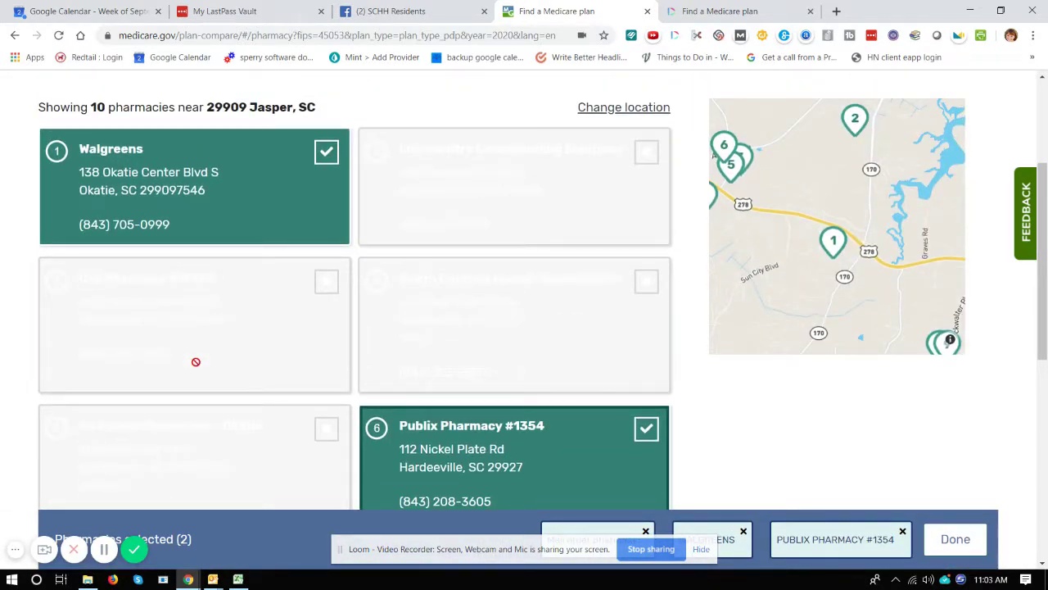
scroll(196, 361, down, 5)
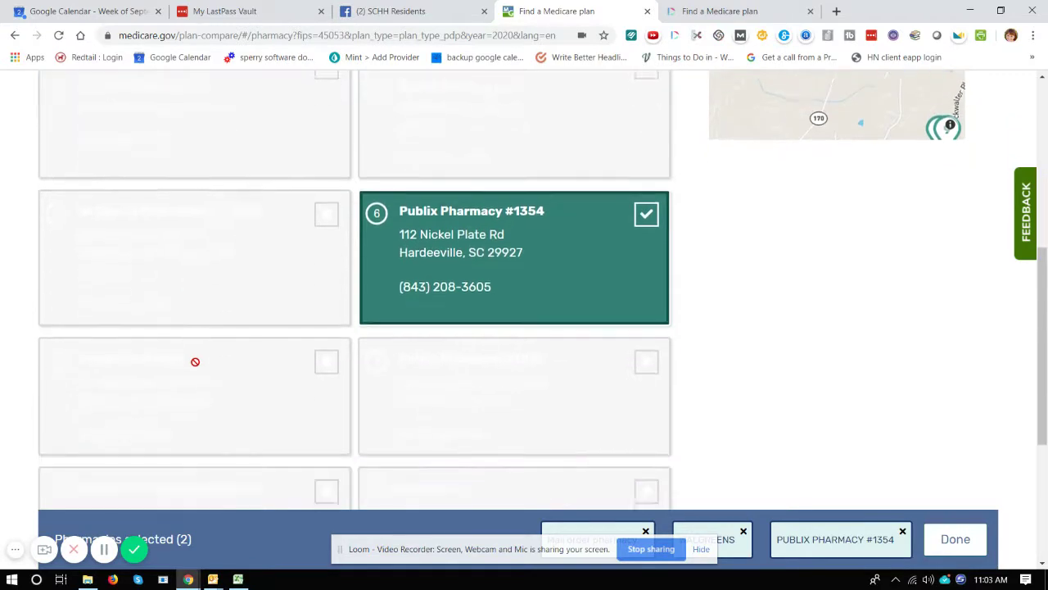
click(952, 395)
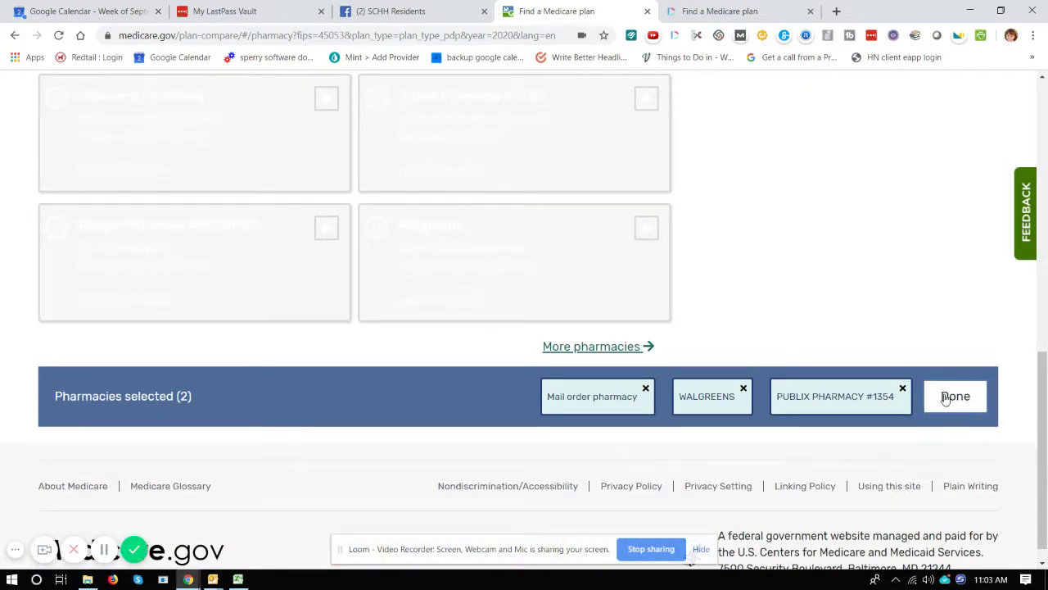
Step: Sort the available prescription drug plans by lowest drug cost
scroll(573, 322, down, 2)
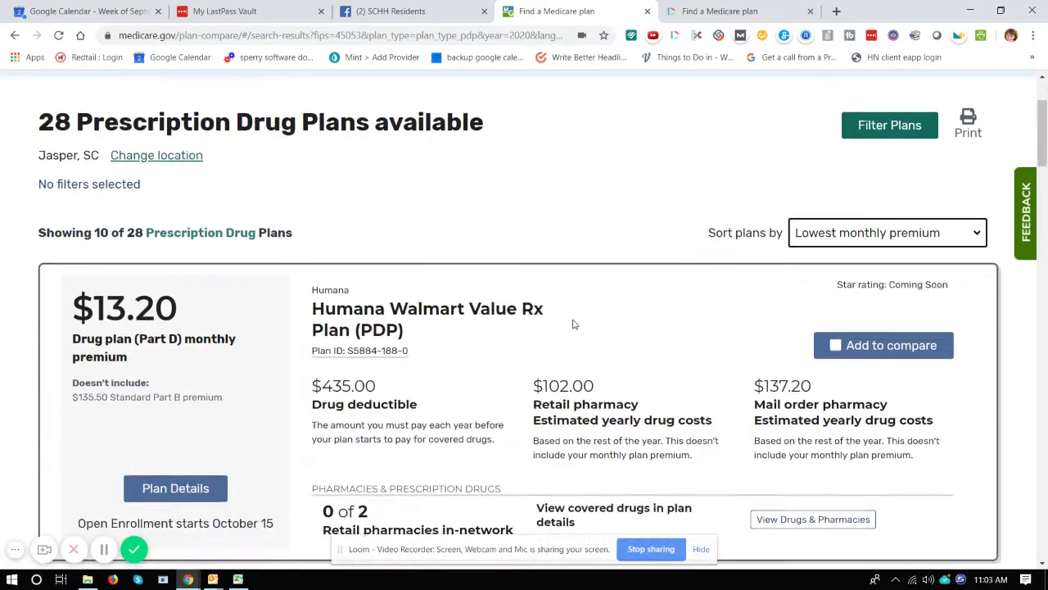
click(835, 237)
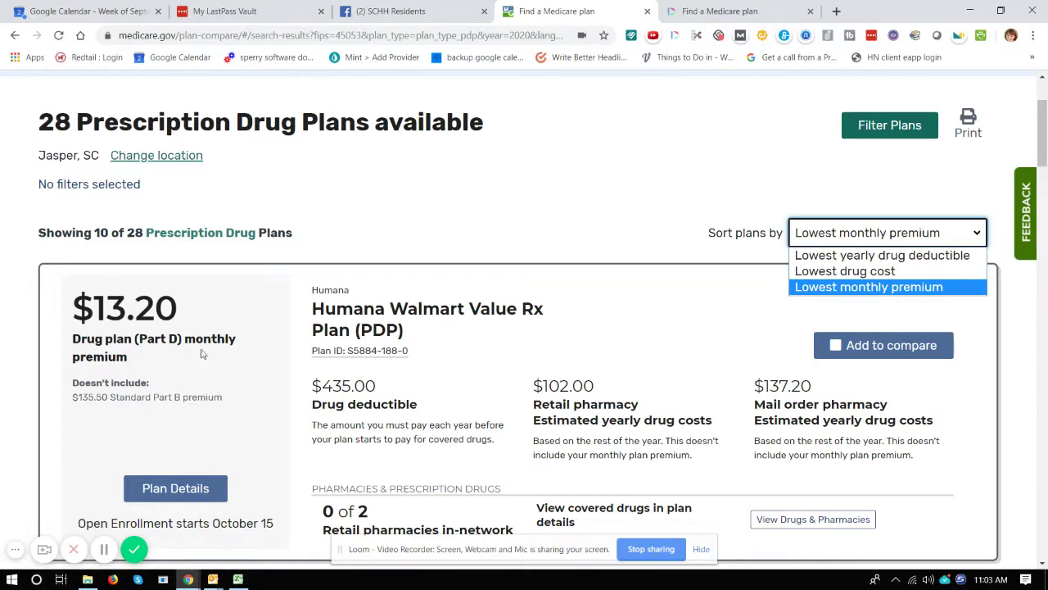
click(816, 272)
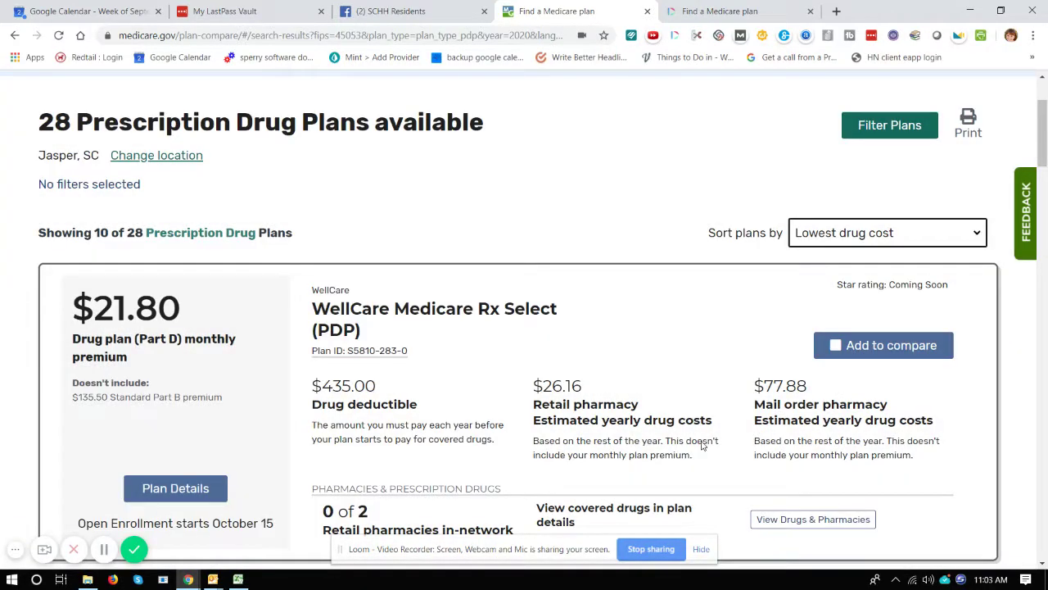
Step: Add WellCare Medicare Rx Select (PDP) to the plan comparison and highlight its star rating text
scroll(662, 326, down, 3)
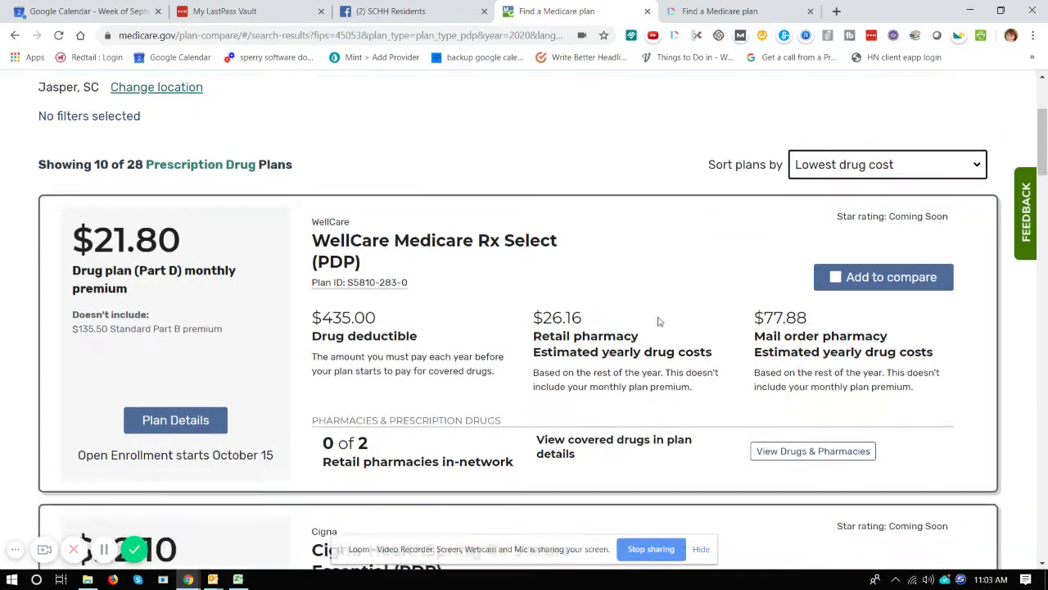
scroll(662, 326, up, 4)
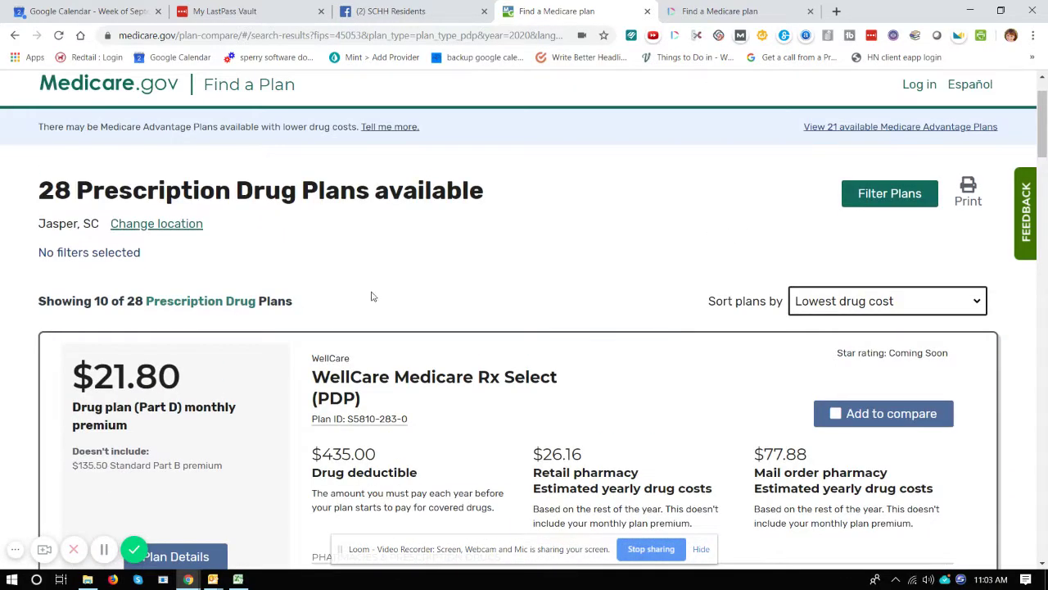
scroll(377, 297, down, 2)
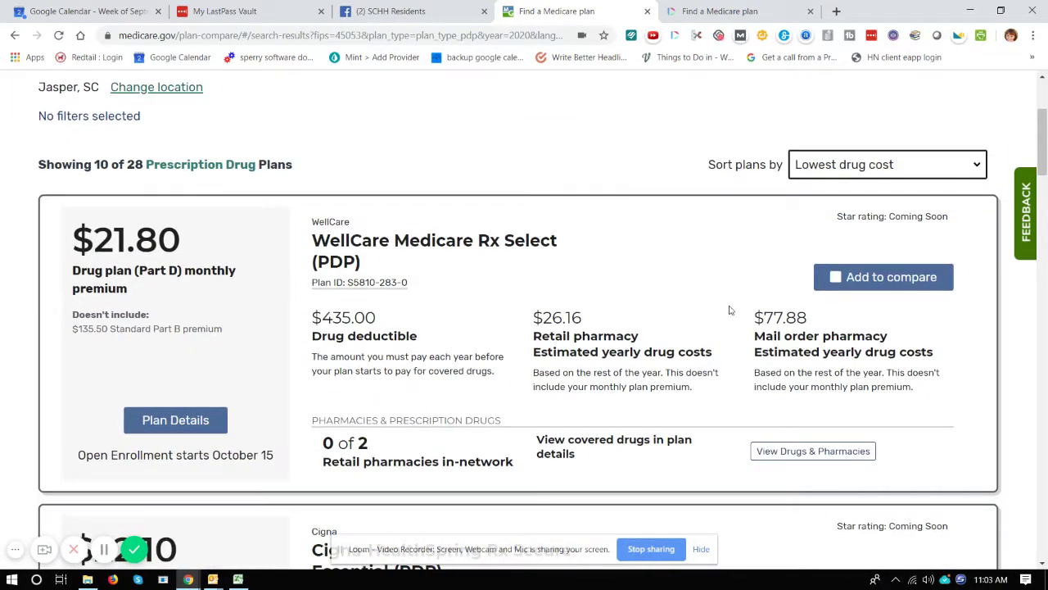
click(835, 283)
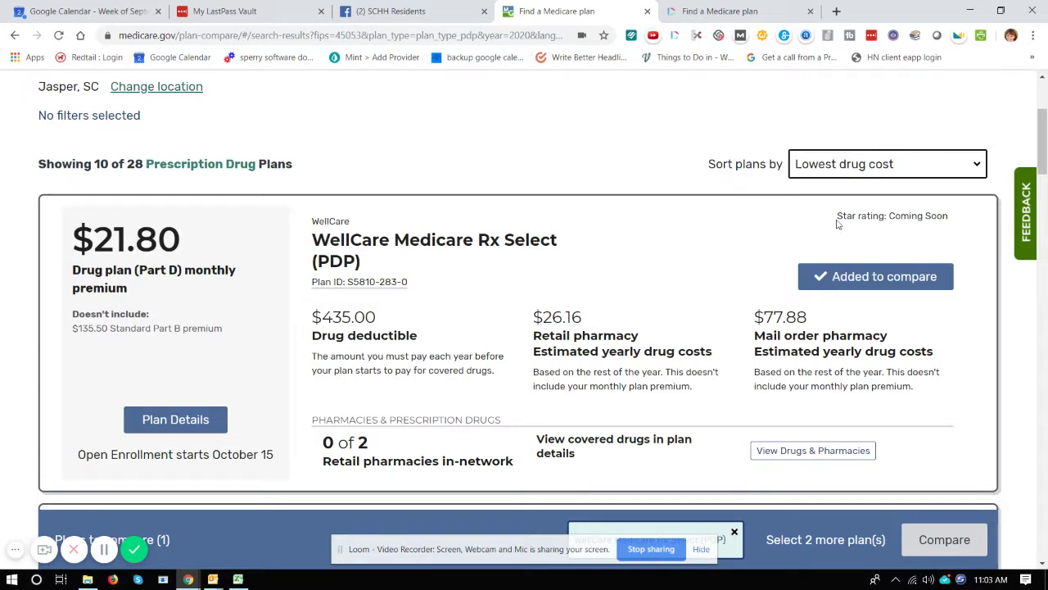
drag(836, 216, 952, 223)
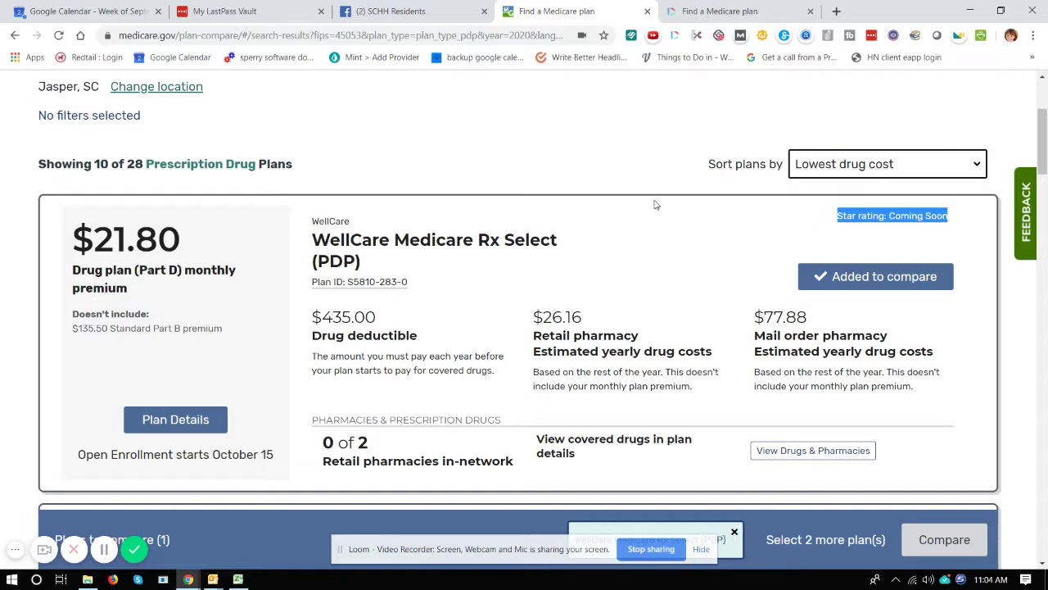
Step: Add Cigna-HealthSpring Rx Secure-Essential (PDP) and SilverScript Plus (PDP) to the comparison, and compare the three plans
scroll(699, 241, down, 3)
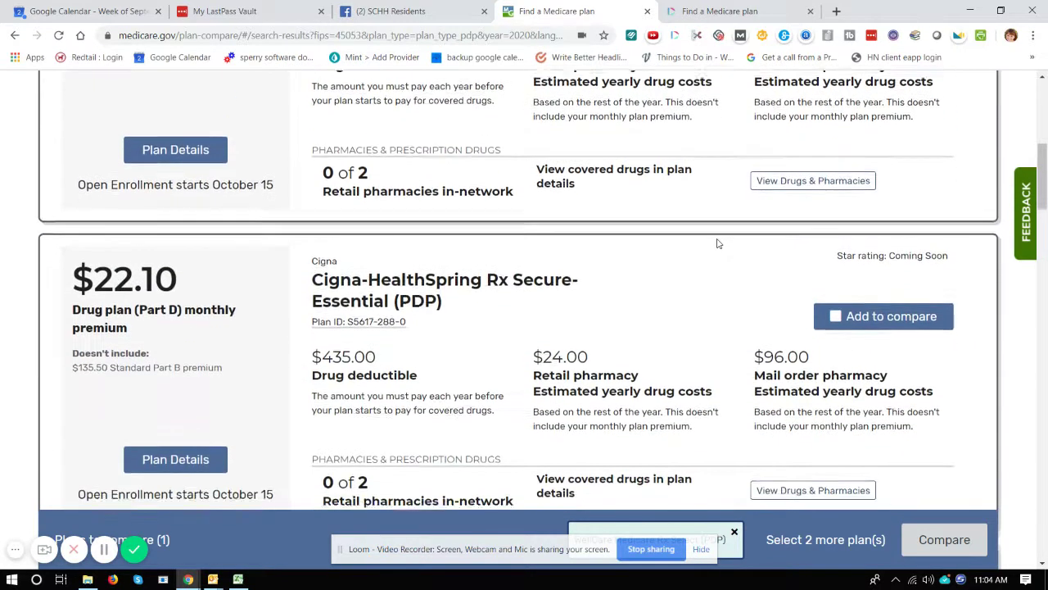
click(835, 313)
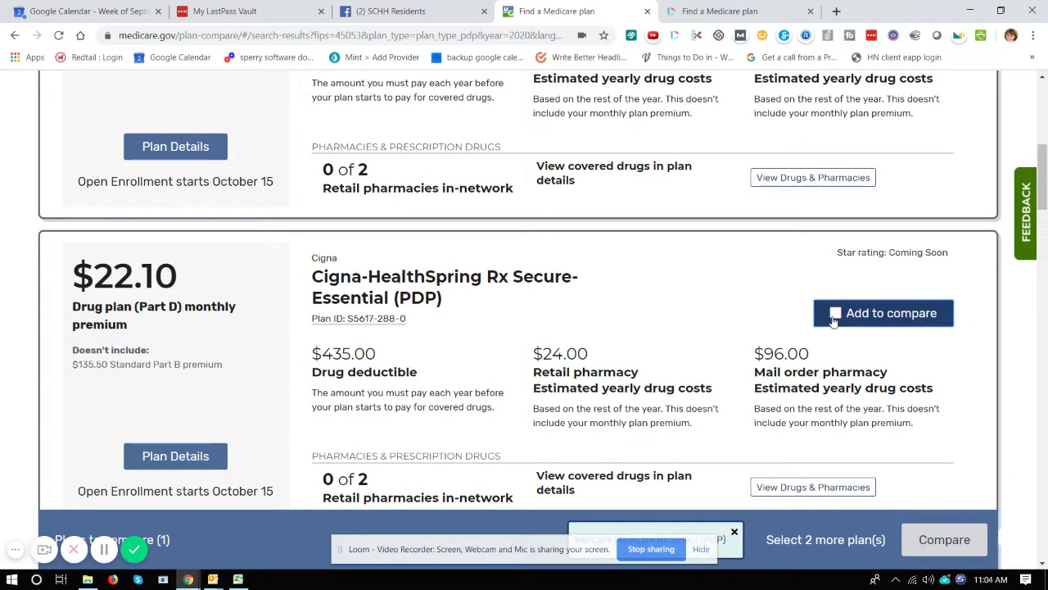
scroll(773, 277, down, 2)
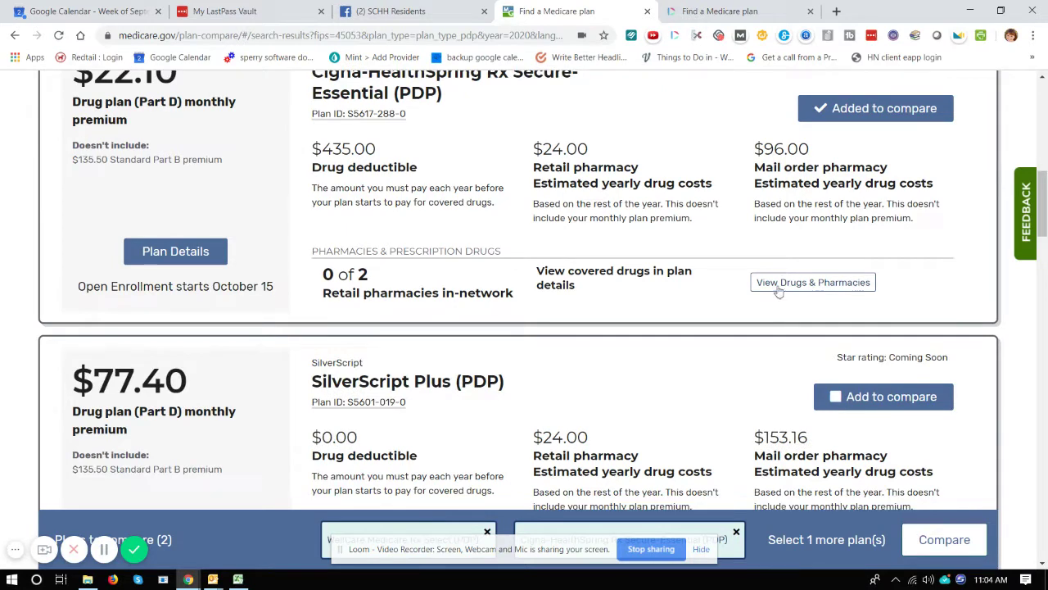
click(839, 396)
scroll(666, 368, down, 2)
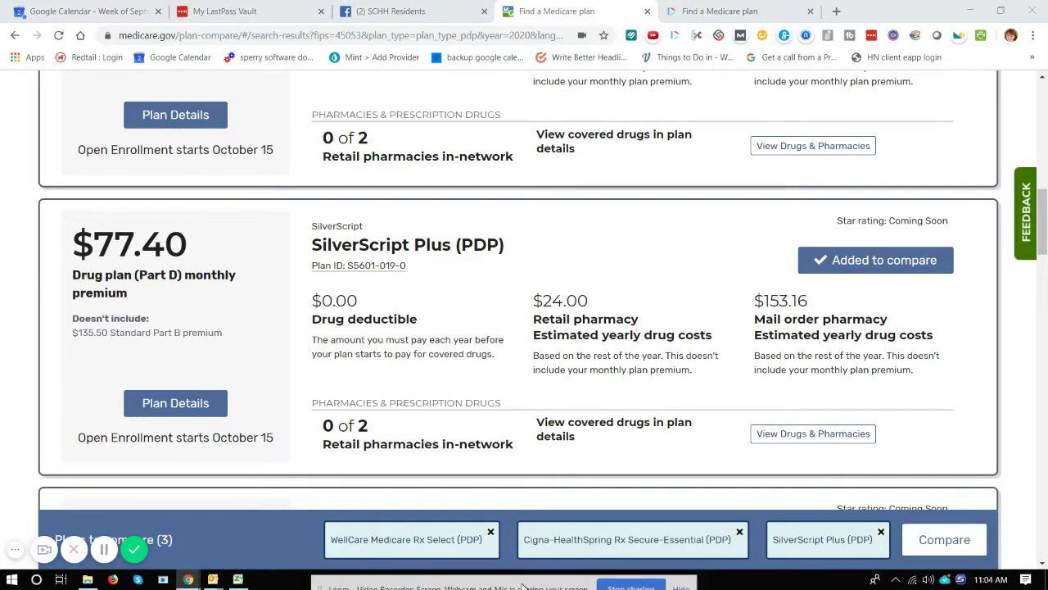
click(930, 543)
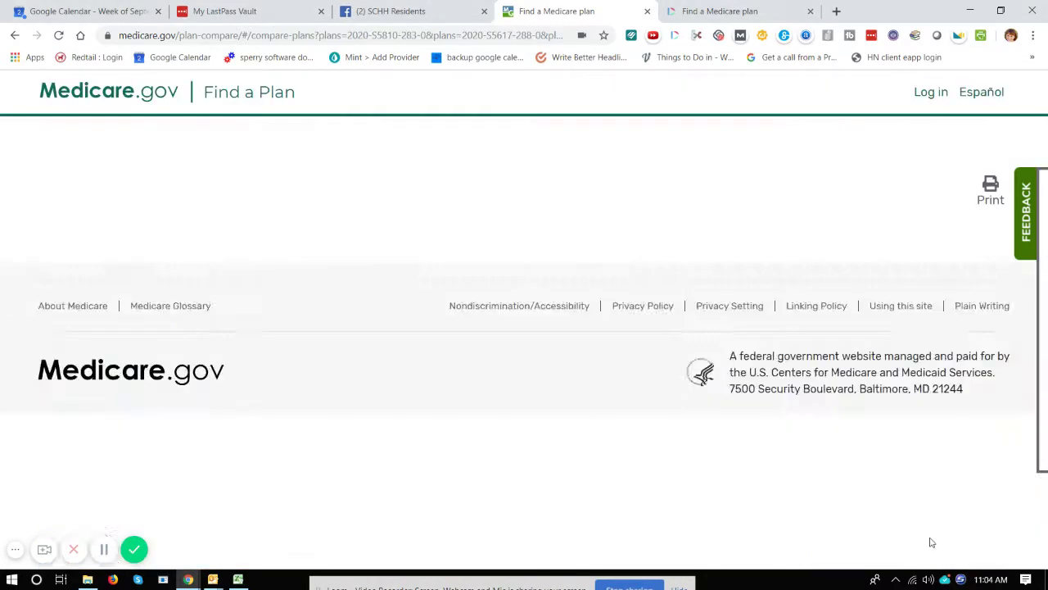
Step: Review the three plans' premiums, deductibles and yearly drug costs, and open the drug restriction details for WellCare Medicare Rx Select
scroll(606, 325, down, 3)
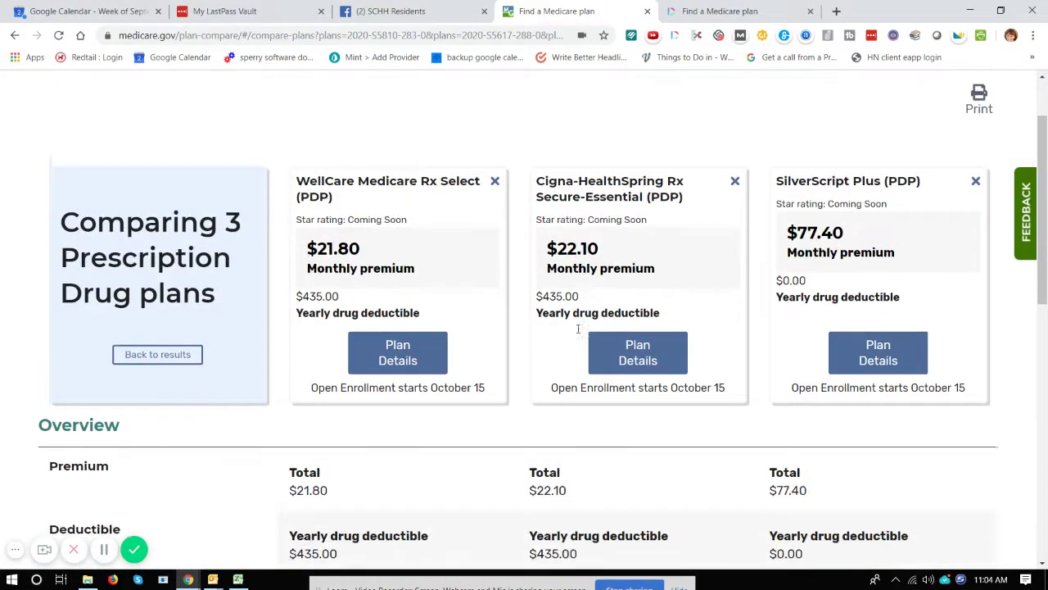
scroll(402, 330, down, 1)
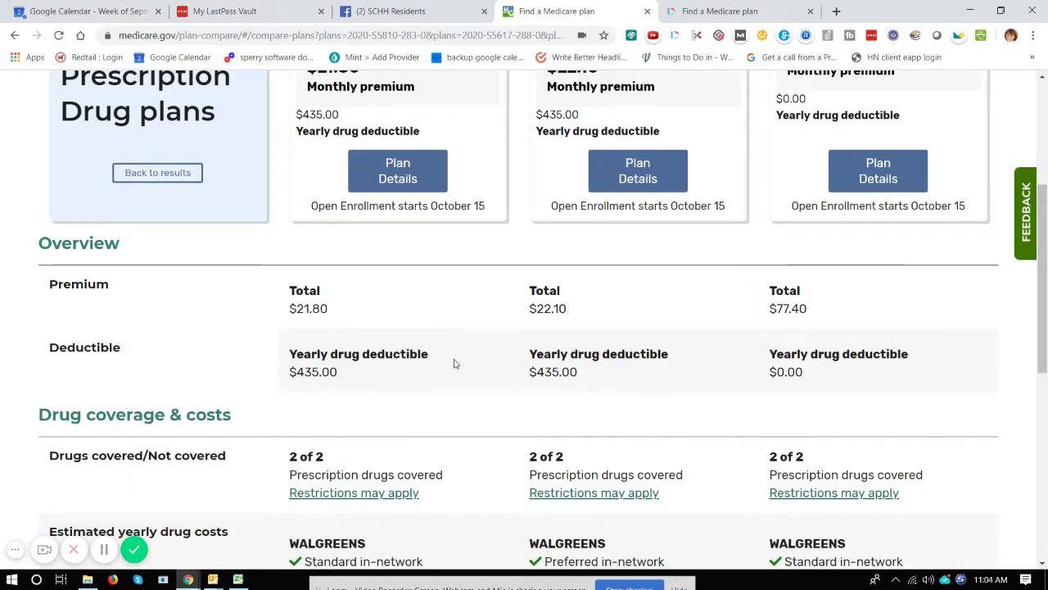
scroll(878, 362, down, 1)
scroll(878, 361, down, 3)
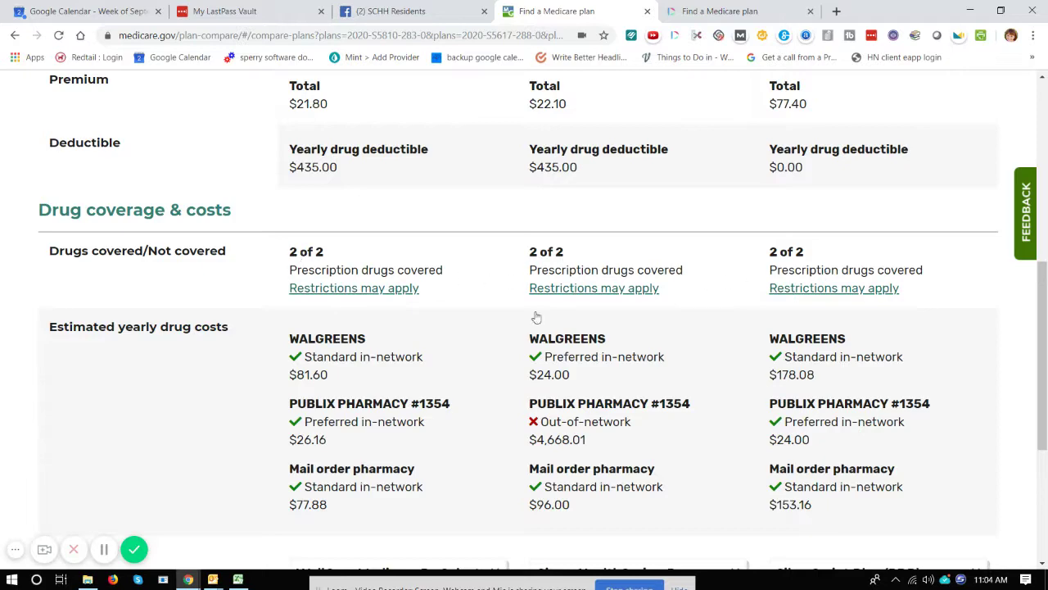
click(323, 289)
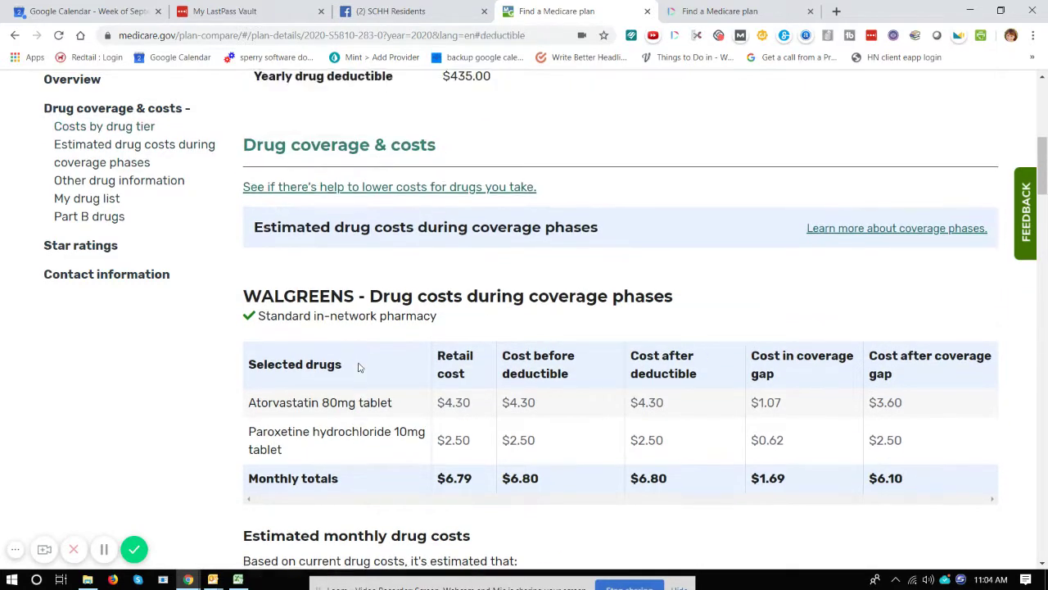
Step: Examine WellCare's drug costs for each pharmacy and highlight the note about contacting the plan on quantity limits under Other drug information
scroll(358, 373, down, 8)
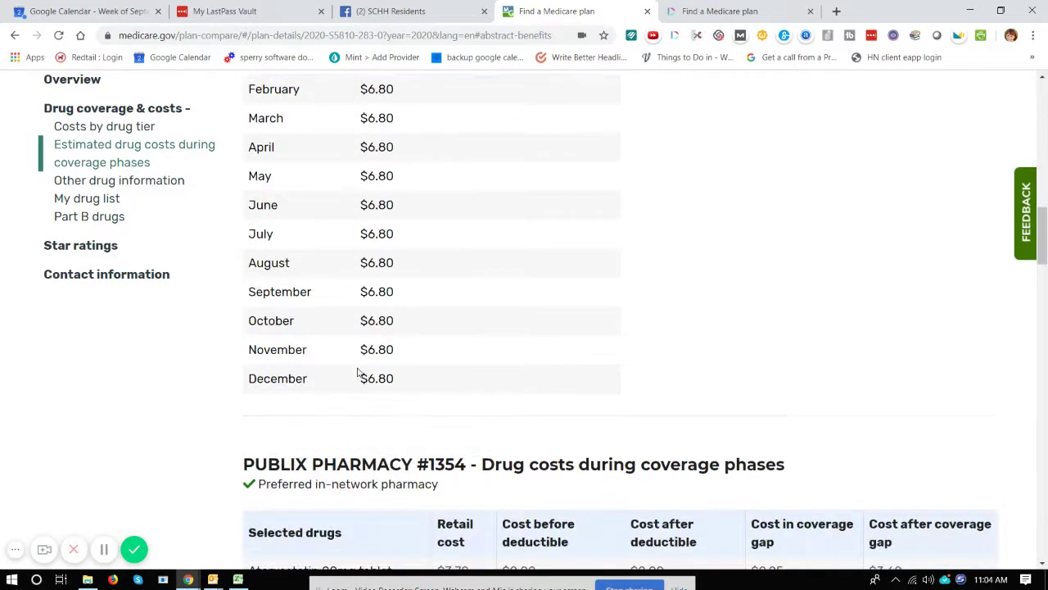
scroll(358, 372, down, 2)
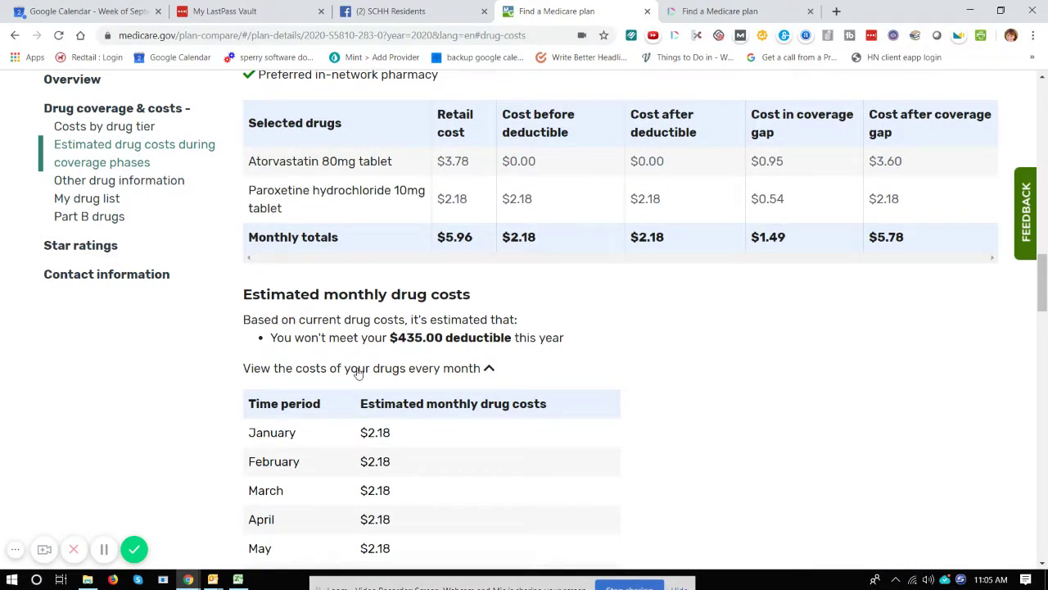
scroll(358, 372, down, 6)
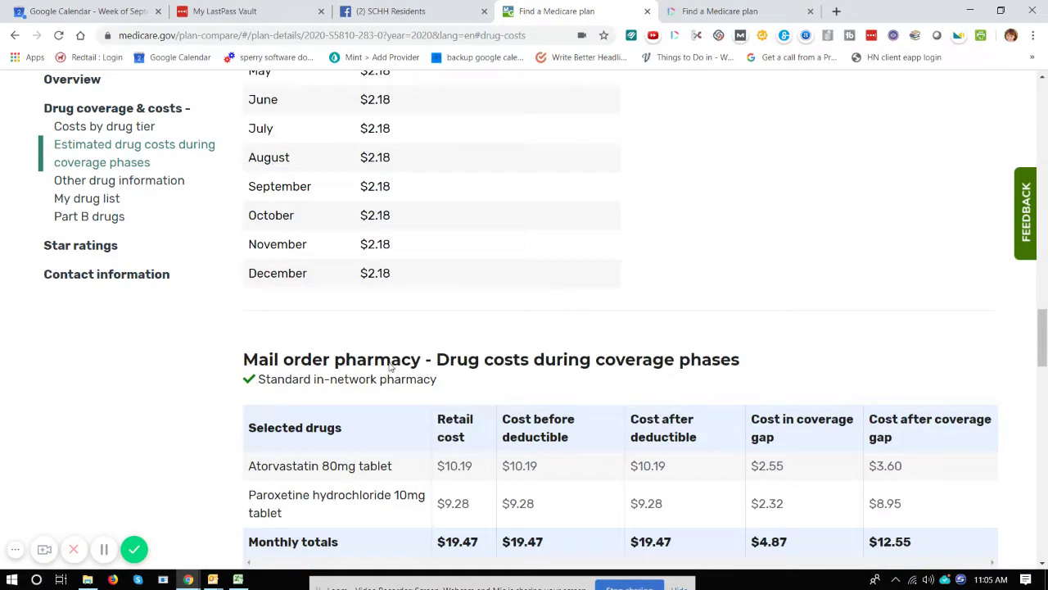
scroll(389, 367, down, 3)
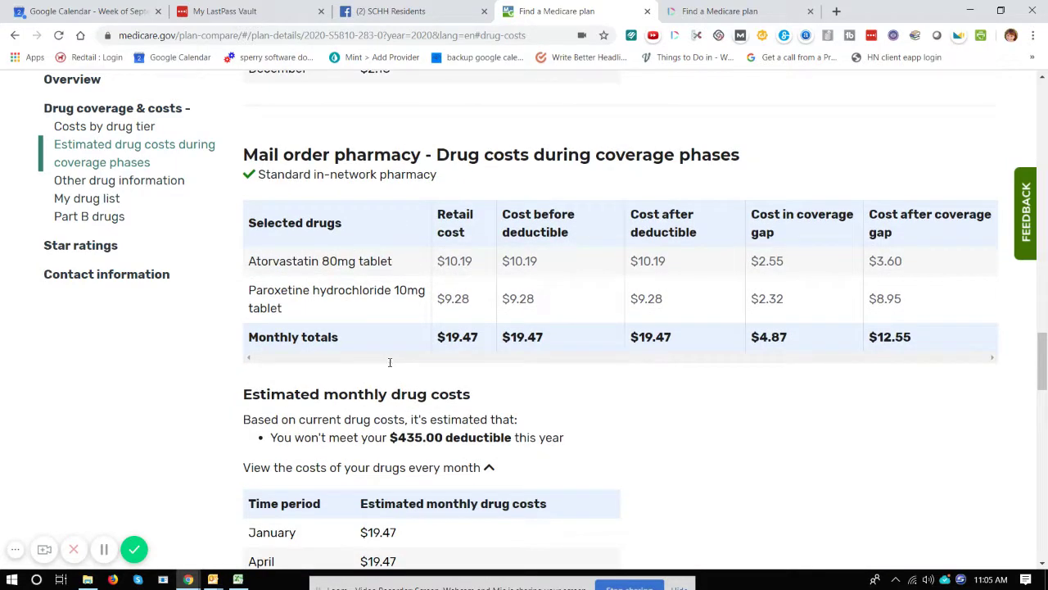
scroll(389, 367, down, 4)
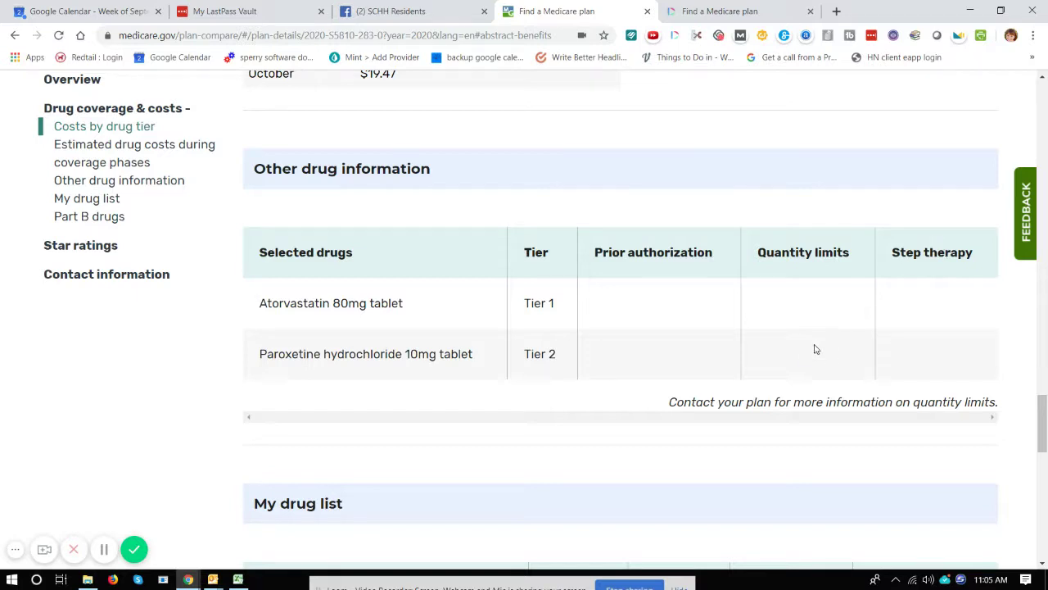
scroll(815, 348, down, 3)
scroll(814, 346, up, 2)
drag(668, 334, 1009, 343)
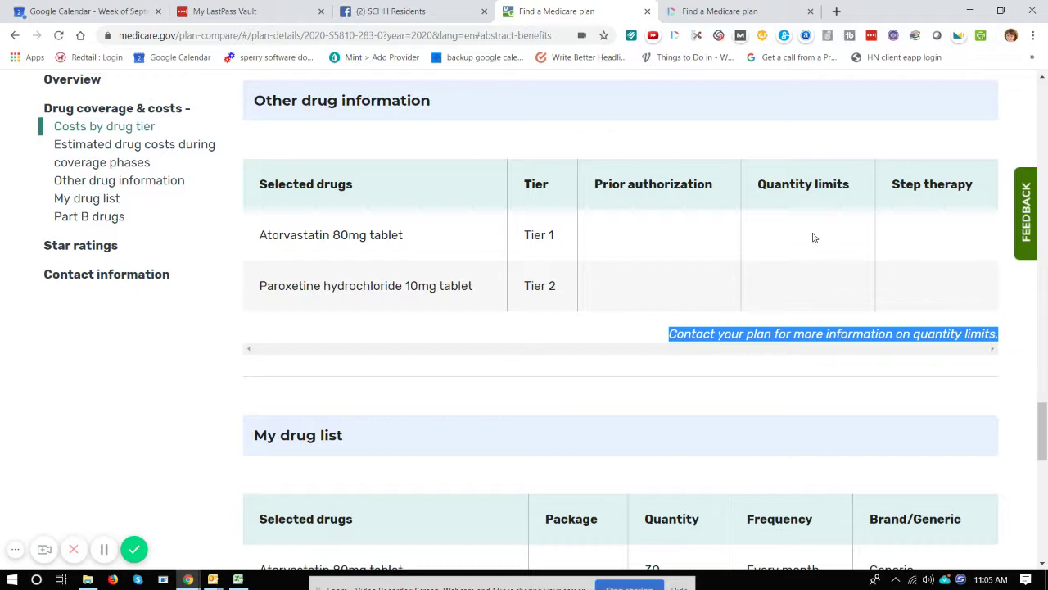
Step: Review WellCare's drug list, Part B drugs, star rating and contact information, and return to the list of available plans
scroll(817, 229, down, 2)
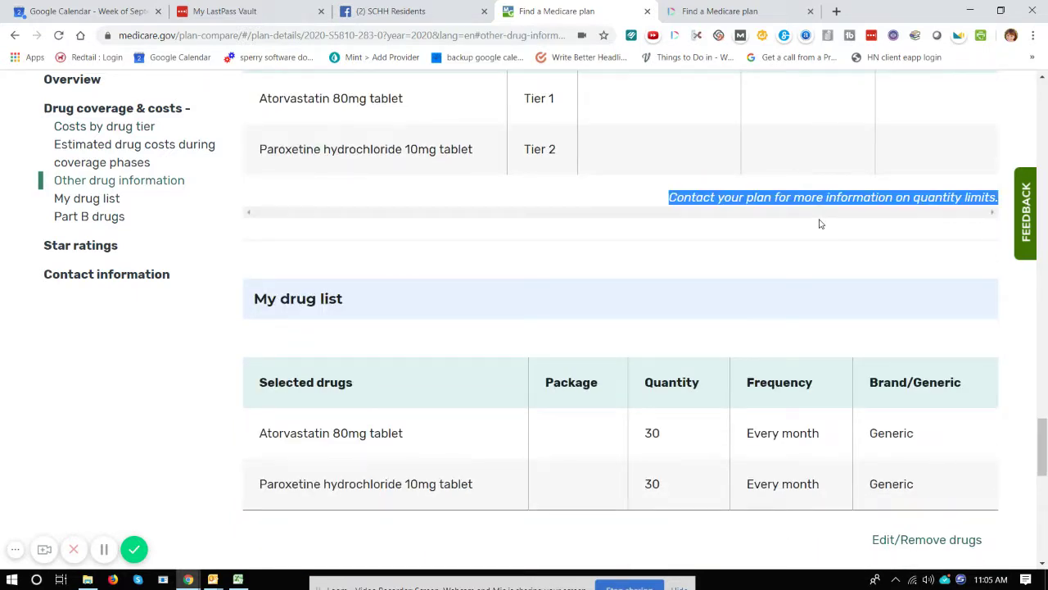
scroll(819, 223, down, 5)
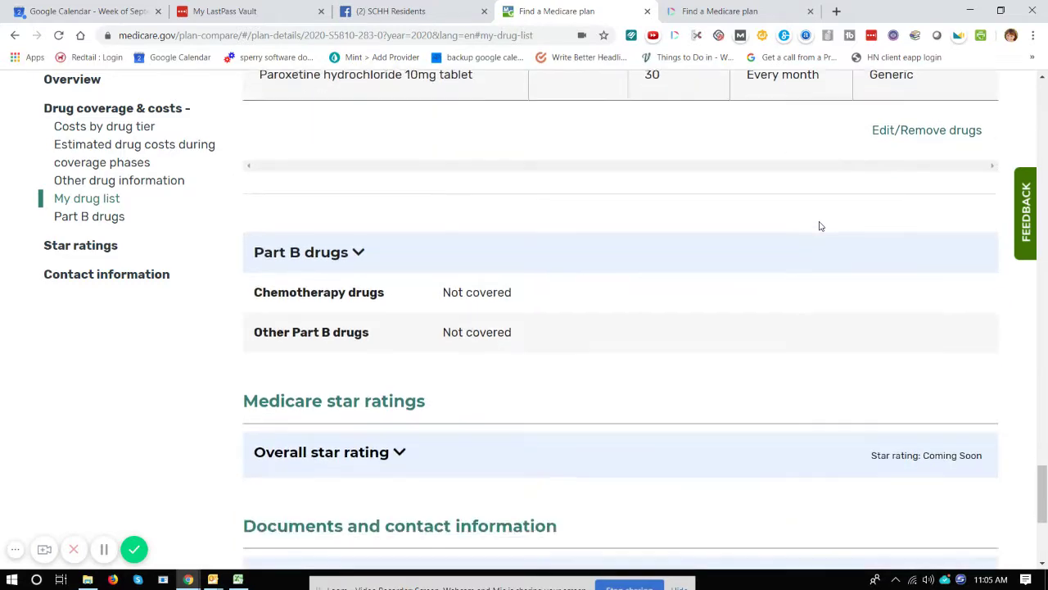
scroll(819, 330, down, 3)
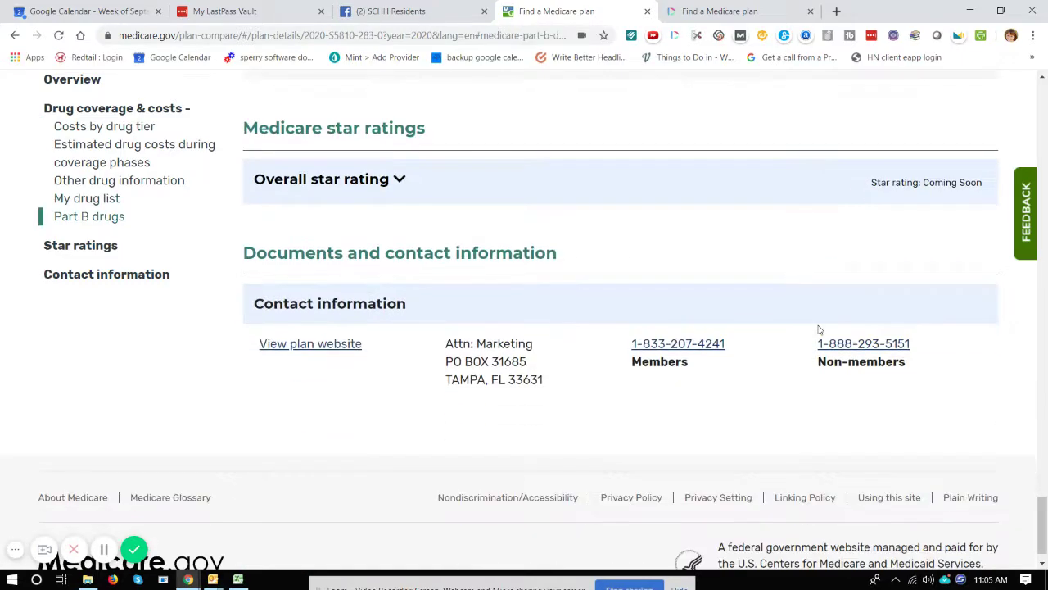
scroll(819, 330, down, 1)
scroll(808, 327, up, 20)
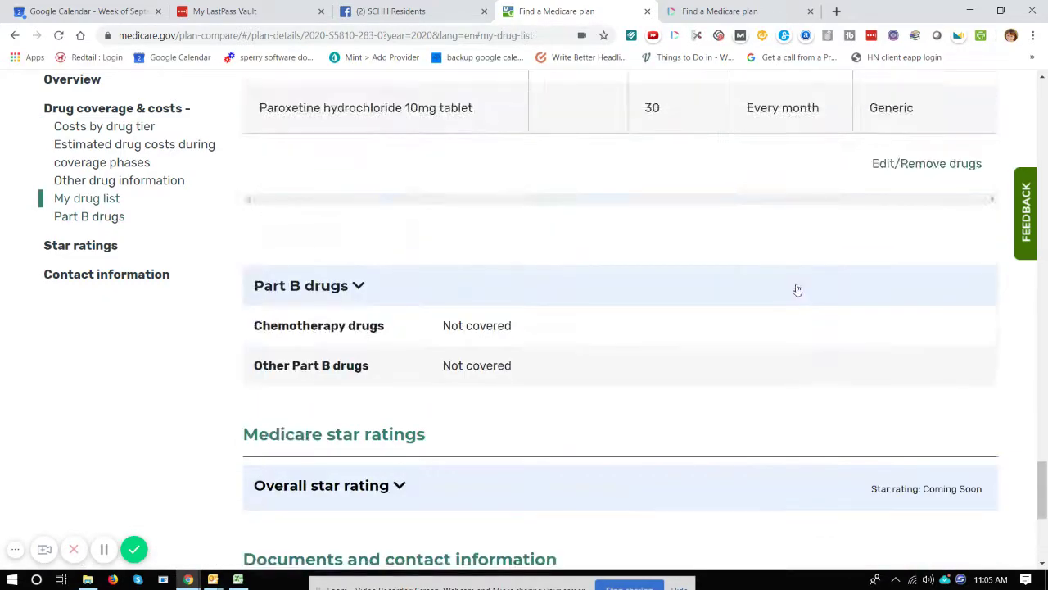
scroll(794, 292, up, 15)
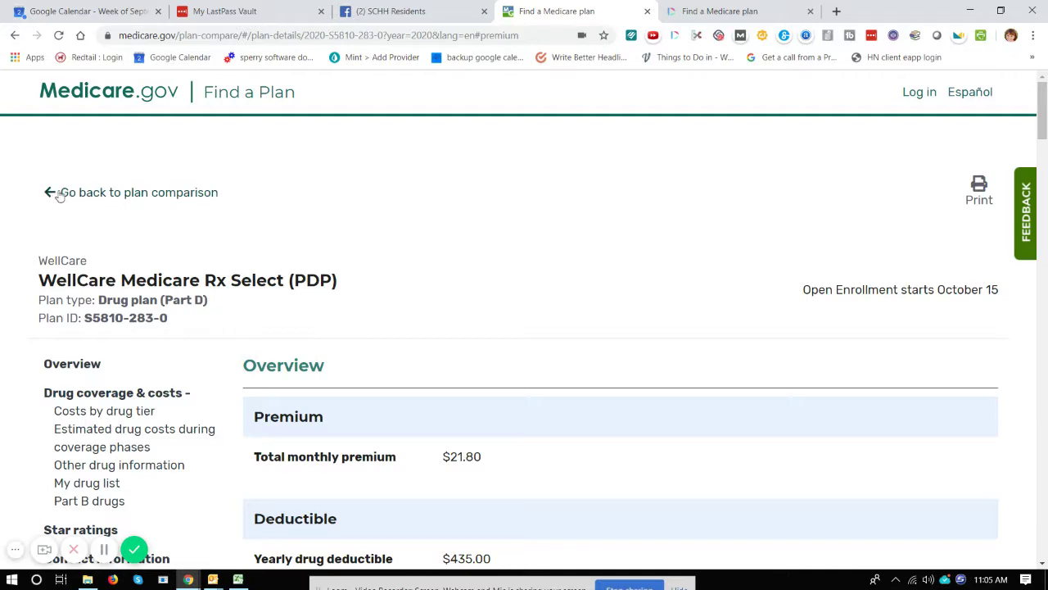
click(145, 195)
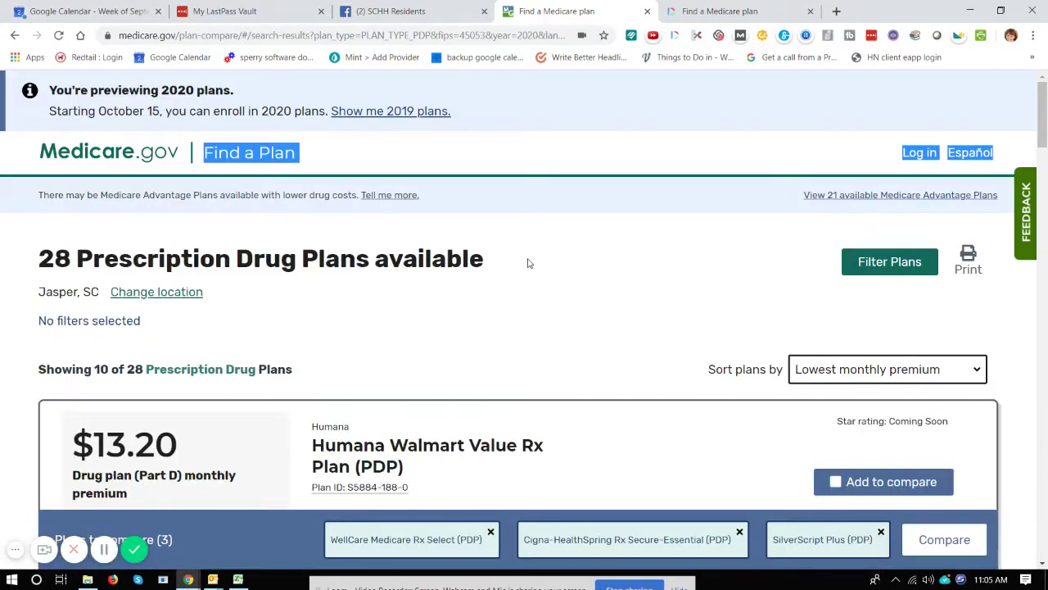
Step: Try to add Humana Walmart Value Rx Plan (PDP) to the plans to compare
scroll(528, 262, down, 3)
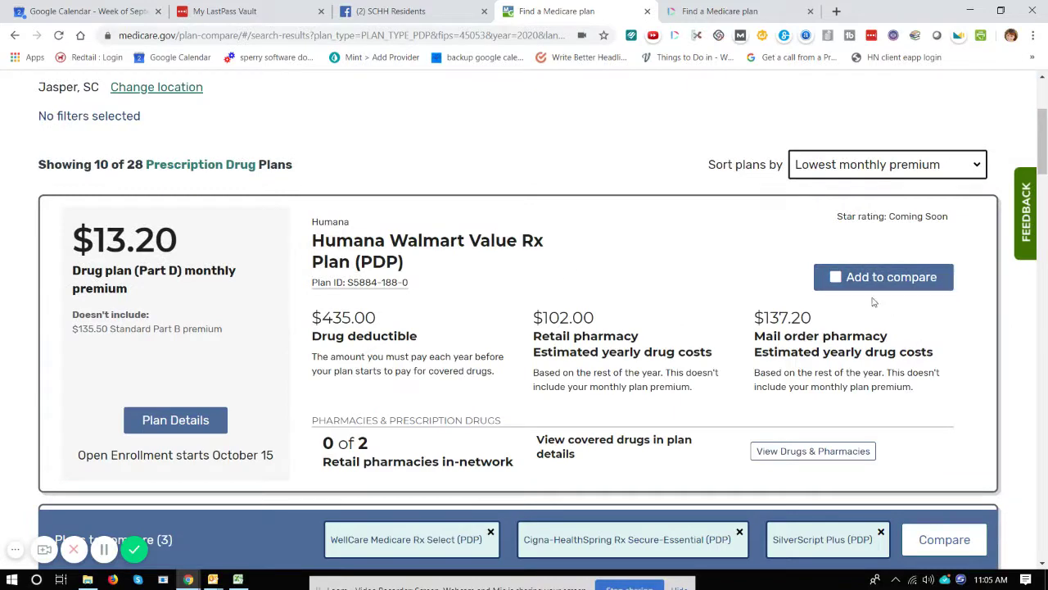
click(833, 279)
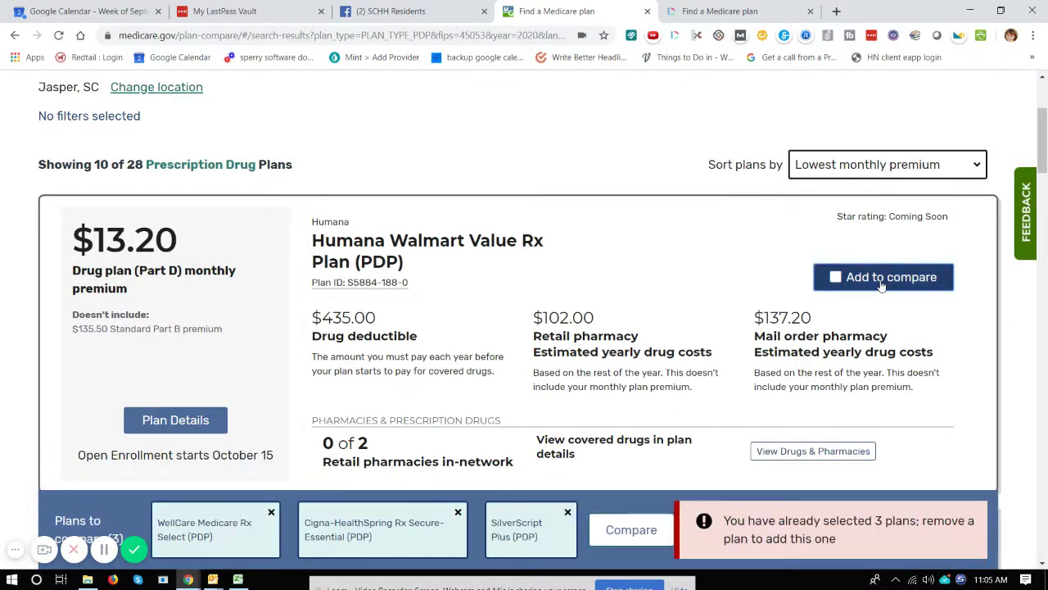
scroll(825, 301, down, 3)
scroll(598, 234, up, 5)
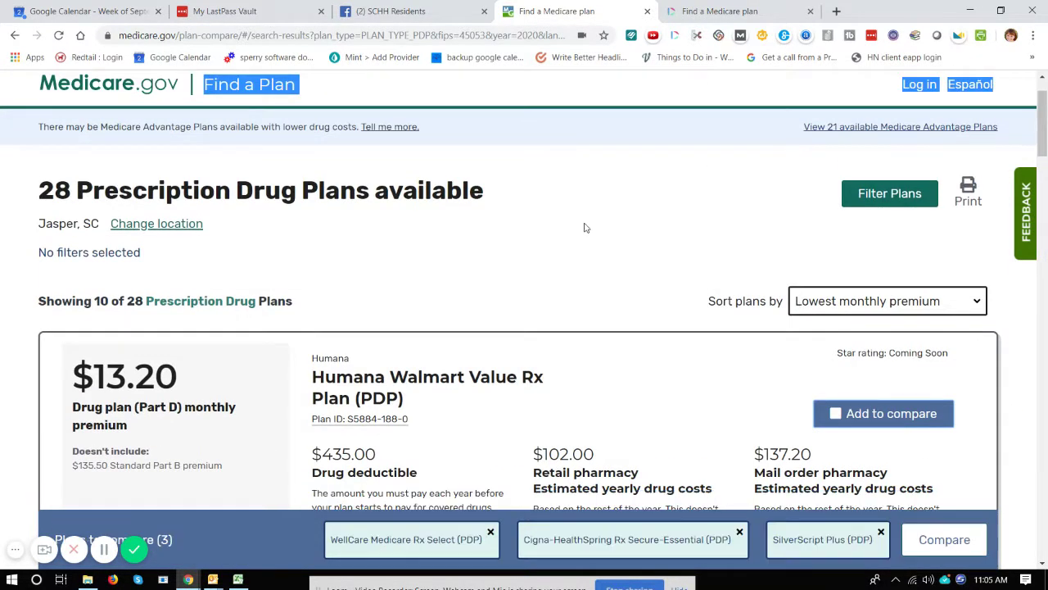
Step: Sort the prescription drug plans by Lowest drug cost
scroll(1039, 302, down, 3)
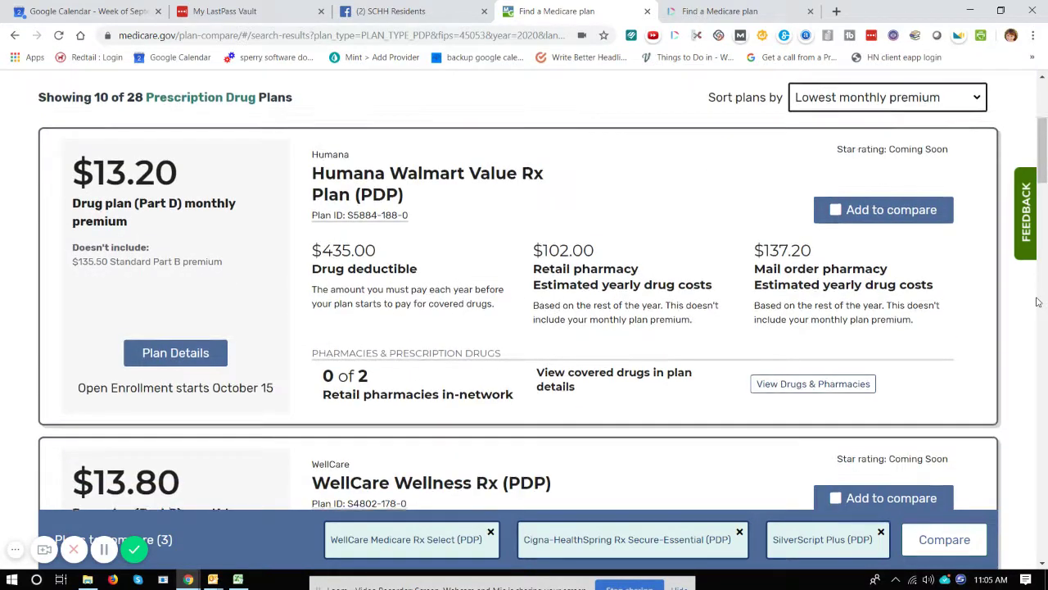
scroll(1030, 293, up, 3)
click(891, 309)
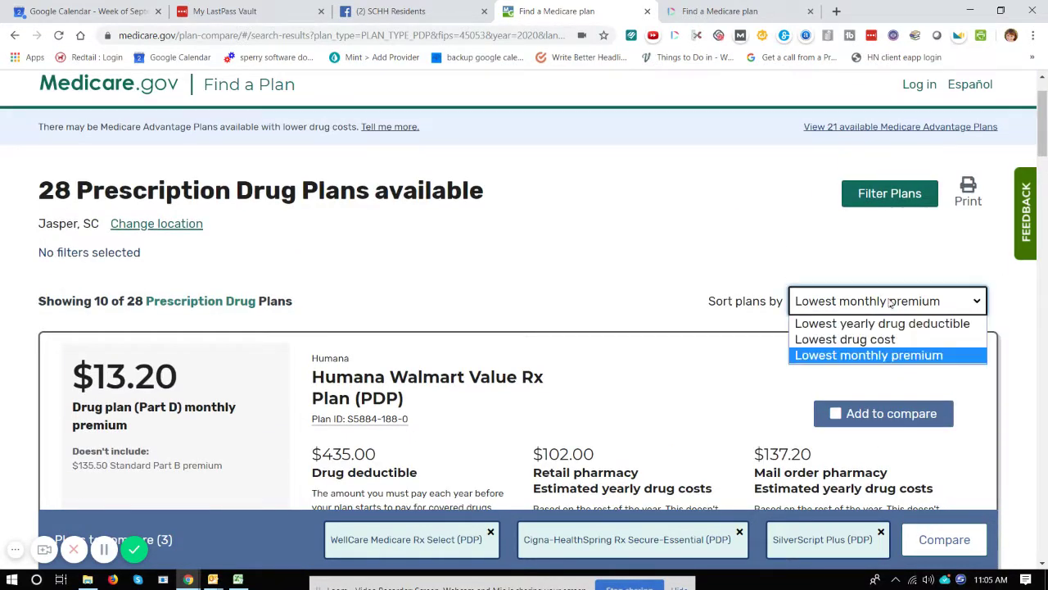
click(858, 340)
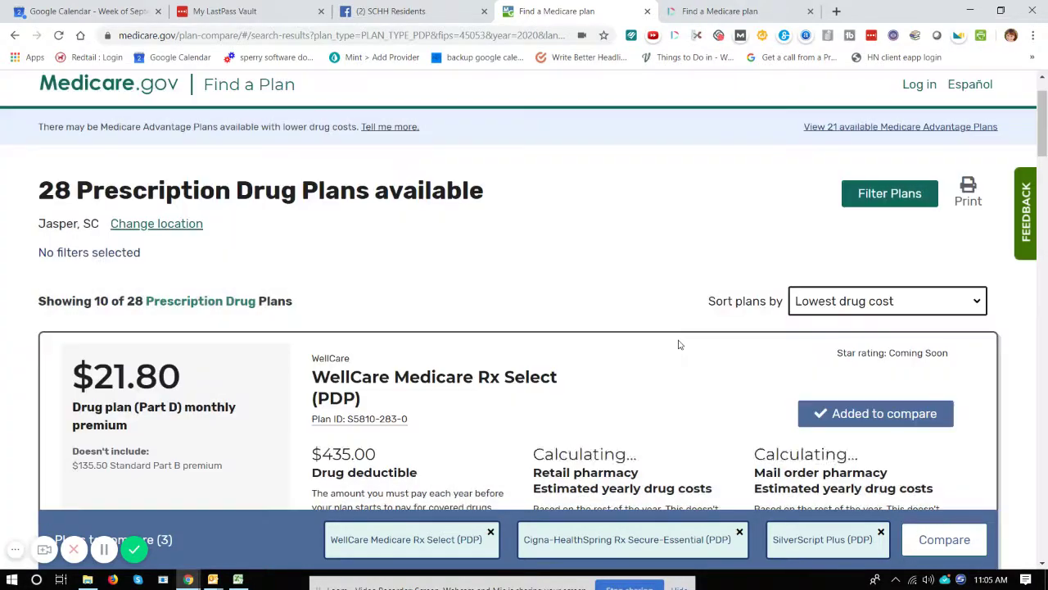
scroll(947, 370, down, 2)
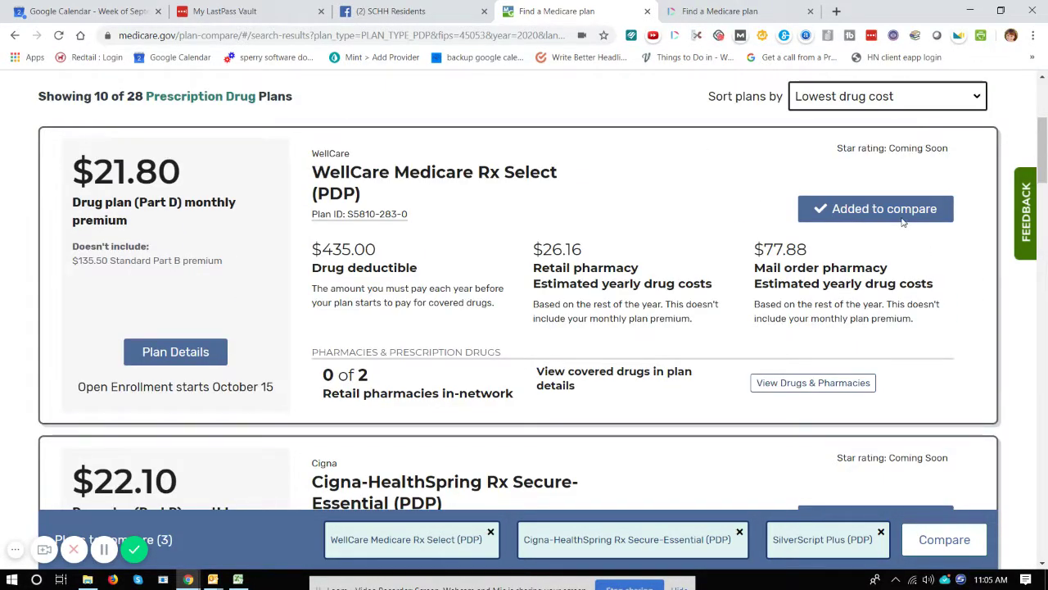
Step: Compare the three selected plans and highlight Cigna-HealthSpring's estimated yearly drug cost at Publix Pharmacy #1354
click(944, 539)
scroll(684, 512, down, 6)
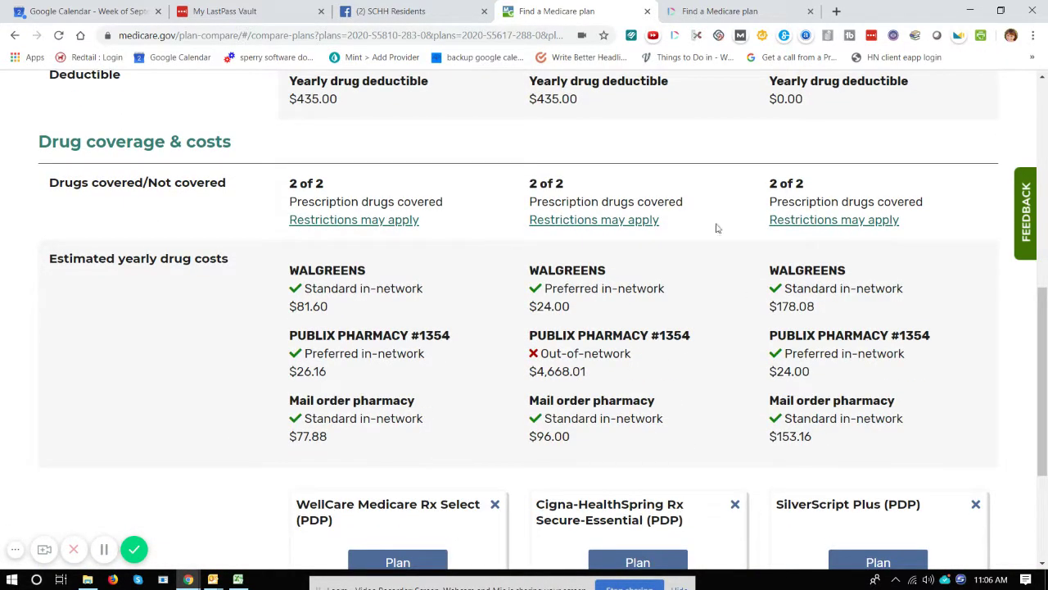
scroll(685, 456, up, 3)
scroll(680, 339, up, 2)
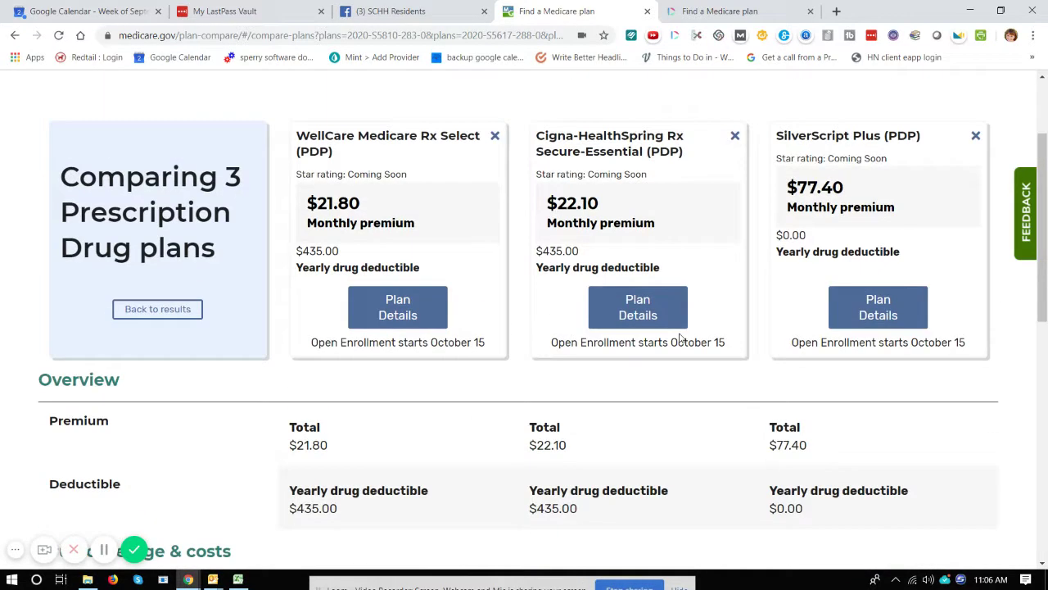
scroll(636, 335, down, 4)
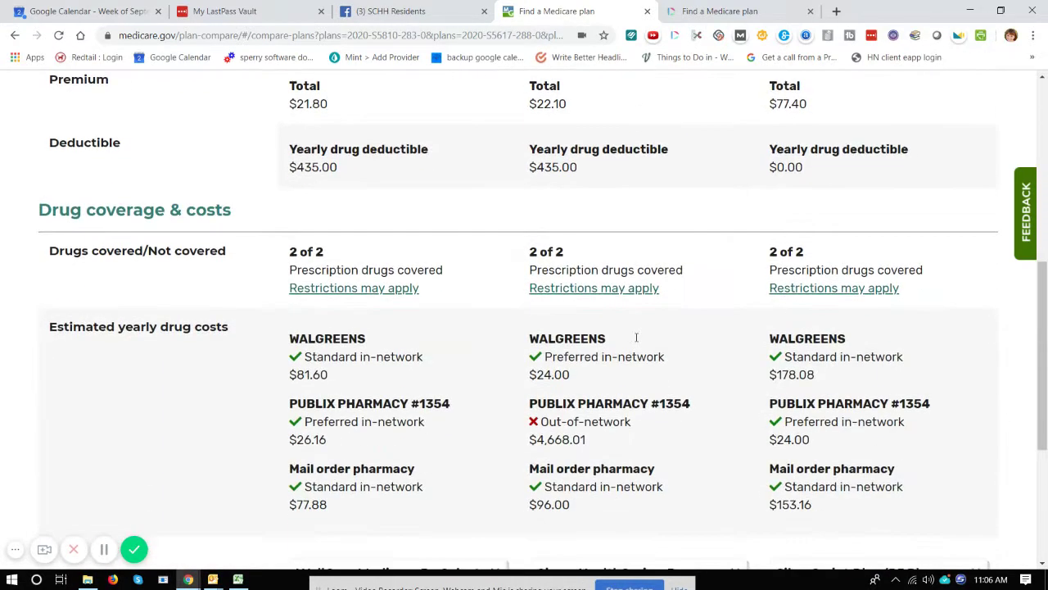
scroll(637, 340, down, 2)
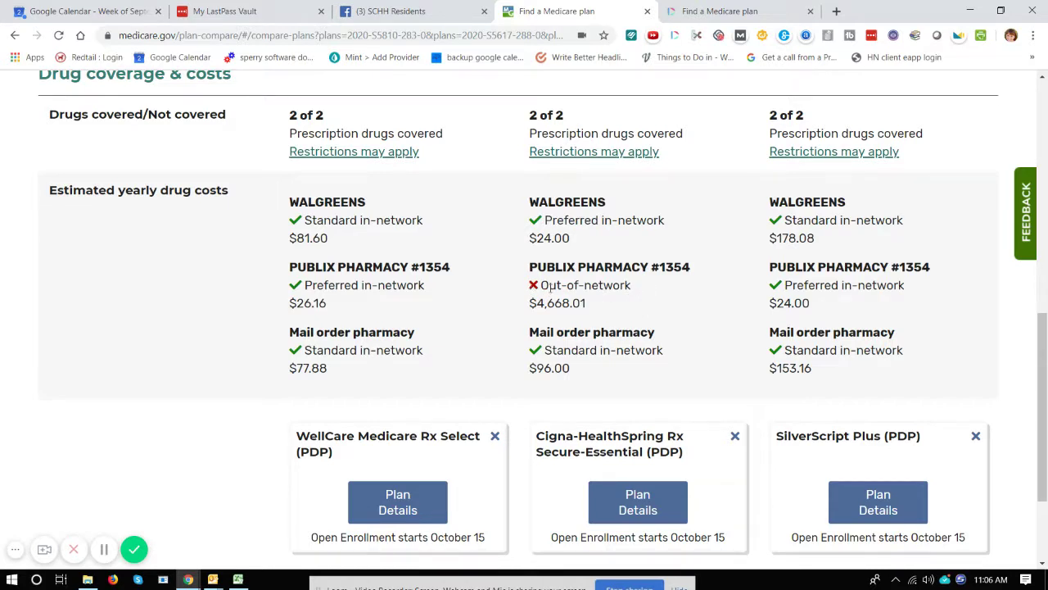
drag(530, 303, 595, 306)
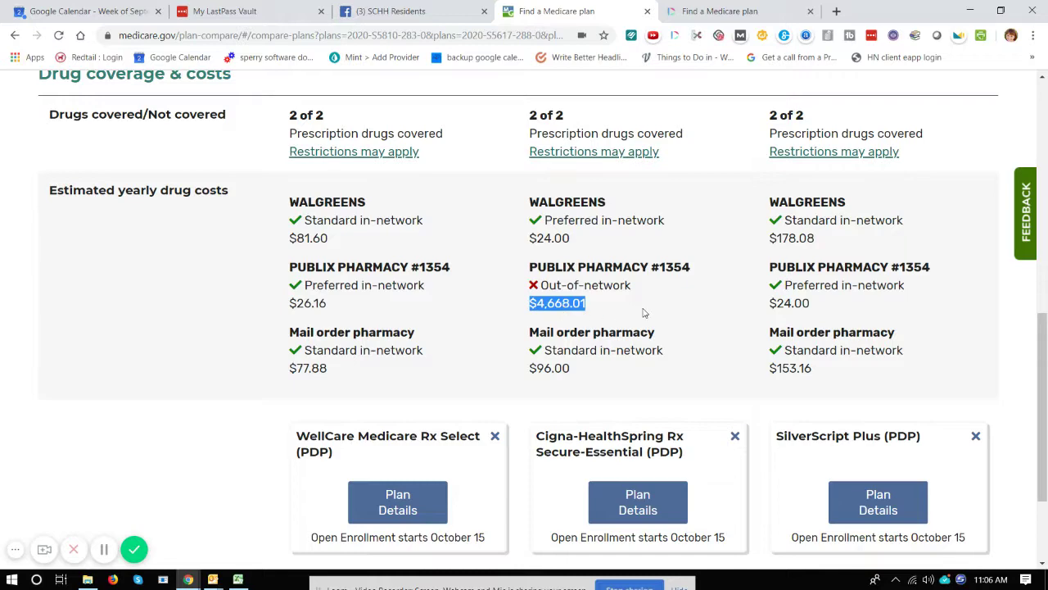
Step: Review the compared plans' premiums and yearly pharmacy costs, and open the plan details for Cigna-HealthSpring Rx Secure-Essential (PDP)
scroll(642, 325, up, 10)
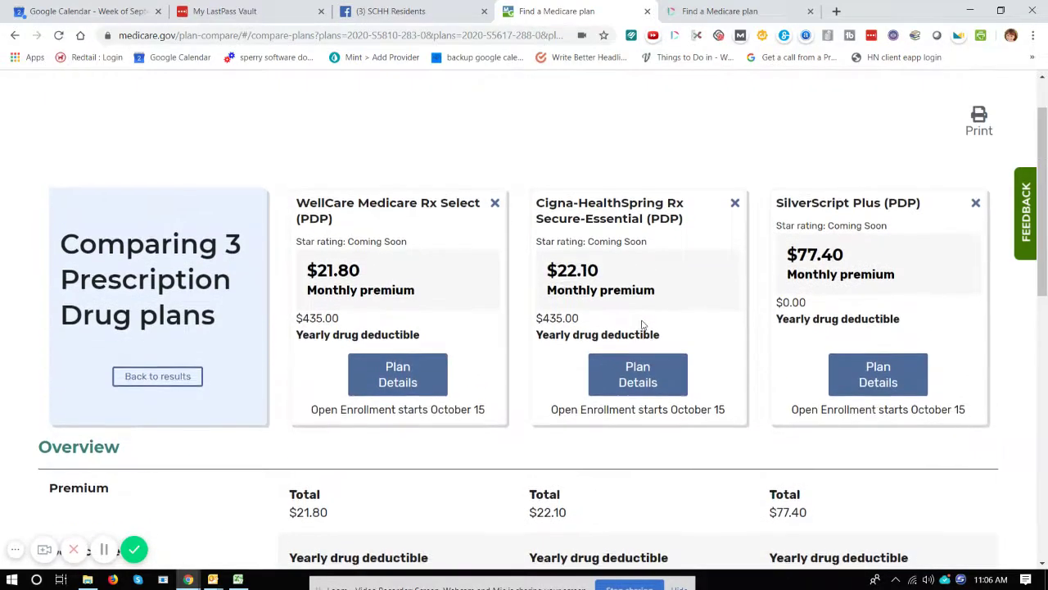
scroll(643, 326, down, 8)
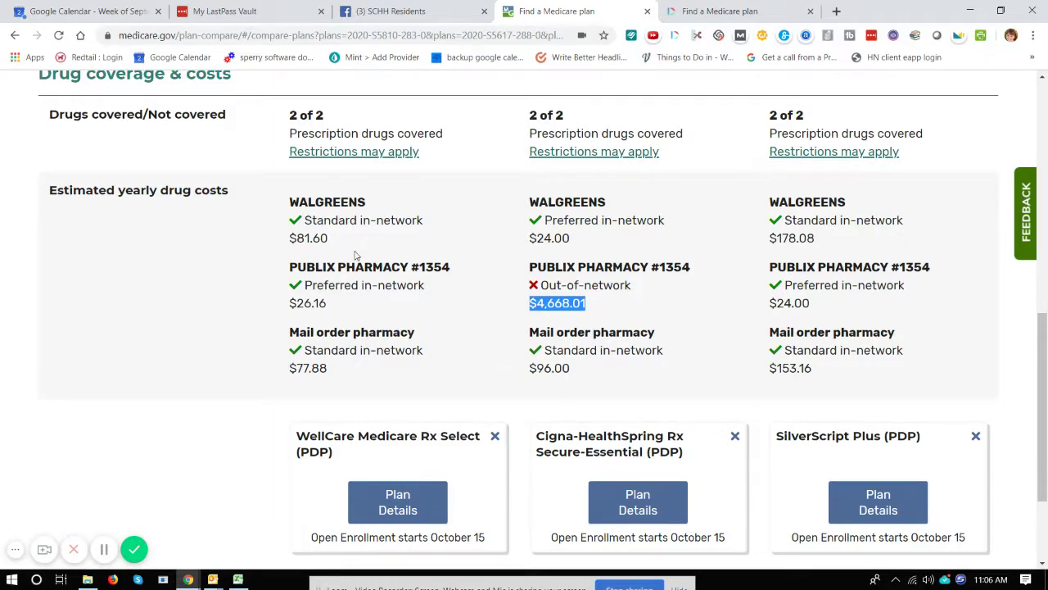
scroll(355, 256, down, 1)
scroll(357, 261, up, 1)
scroll(572, 255, down, 2)
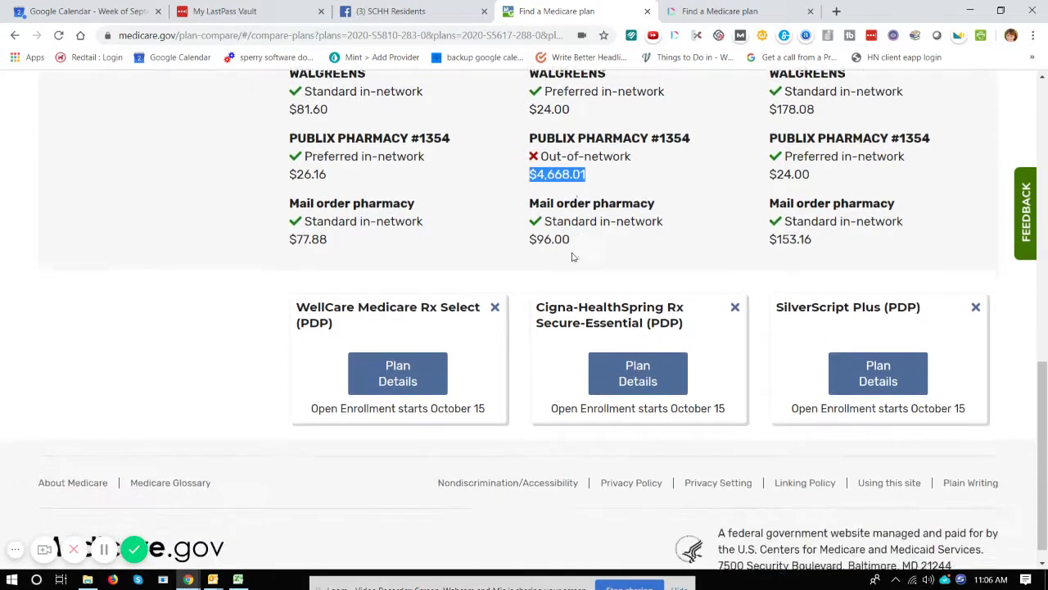
scroll(572, 258, up, 1)
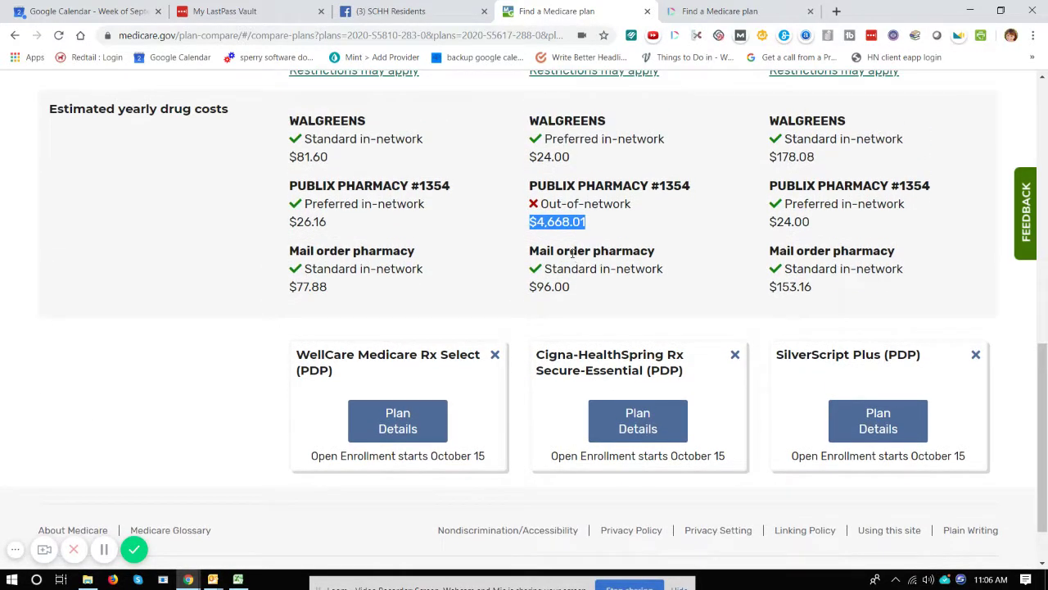
click(634, 426)
Step: Examine the Cigna plan's Walgreens drug costs by coverage phase and its estimated monthly drug costs
scroll(641, 426, down, 5)
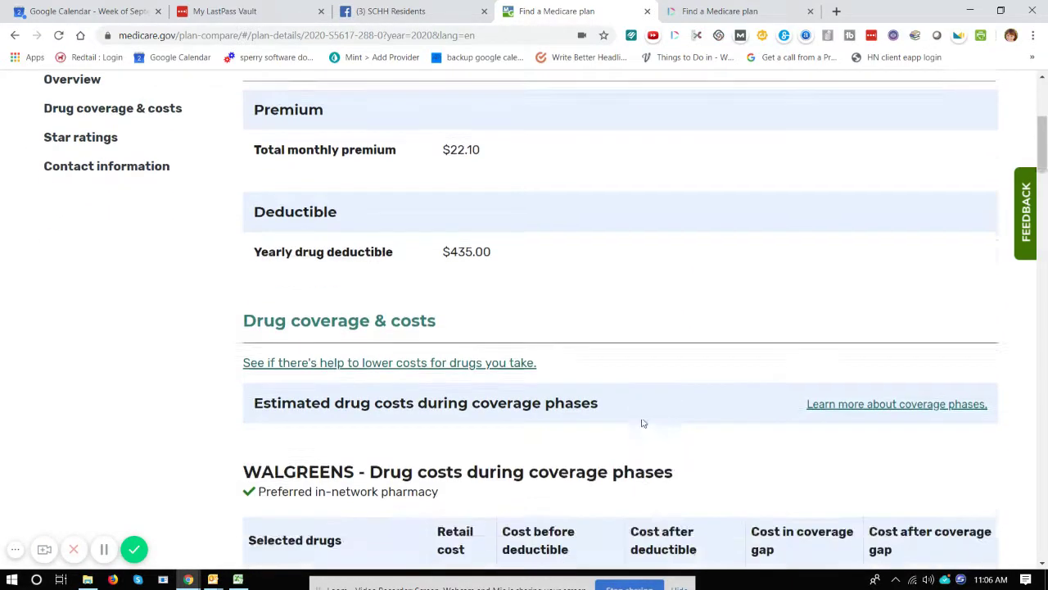
scroll(525, 266, down, 3)
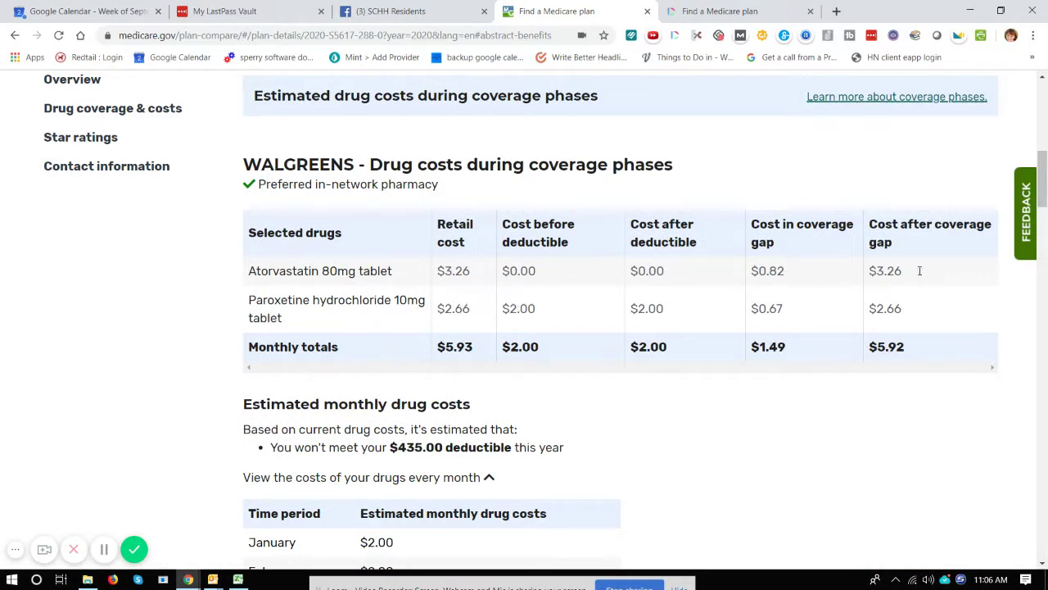
scroll(781, 280, down, 3)
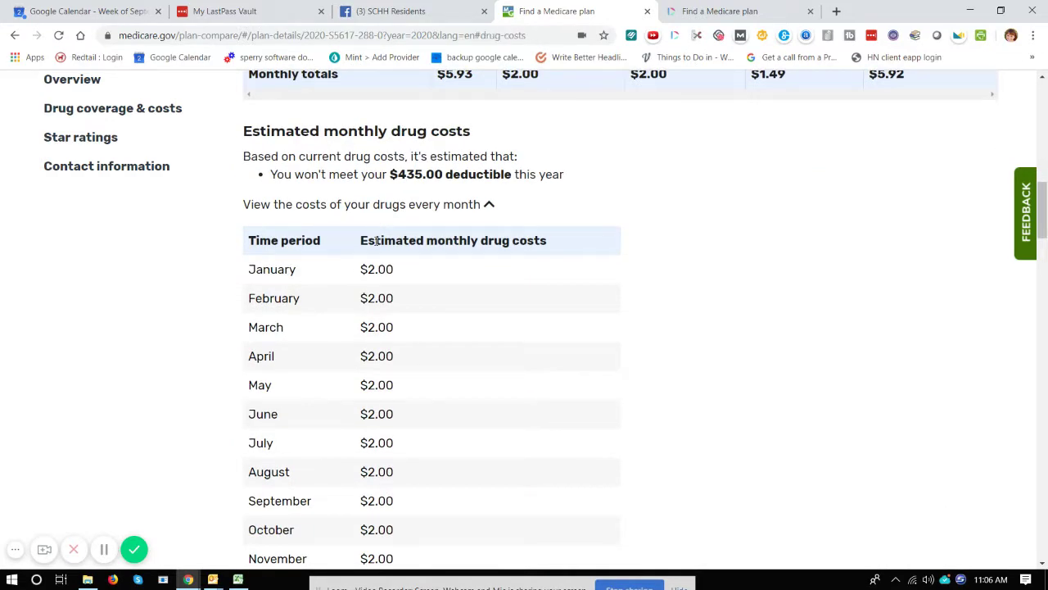
scroll(368, 205, down, 2)
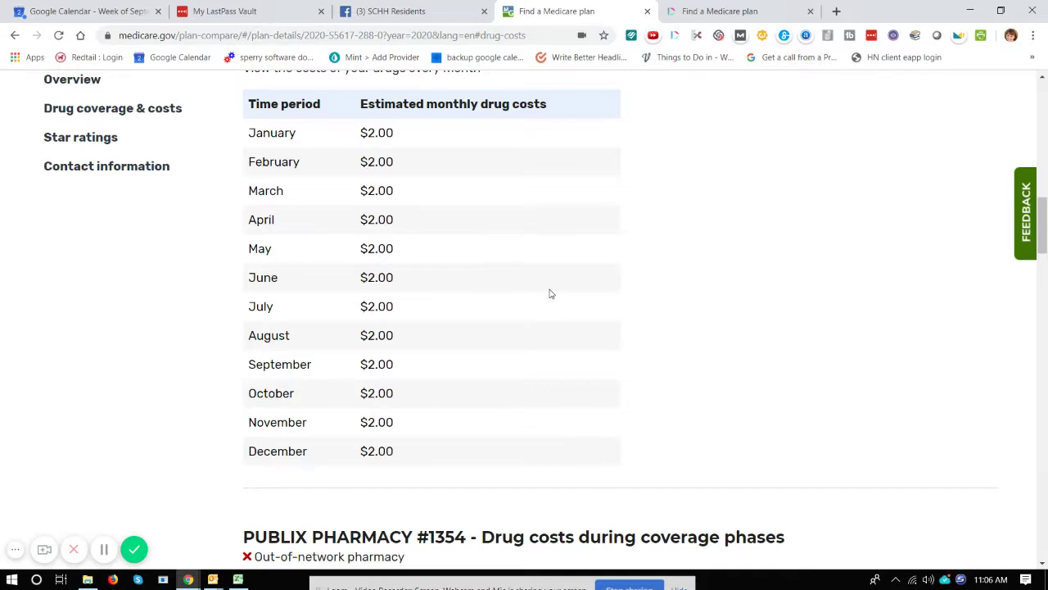
scroll(550, 294, down, 4)
scroll(547, 296, up, 5)
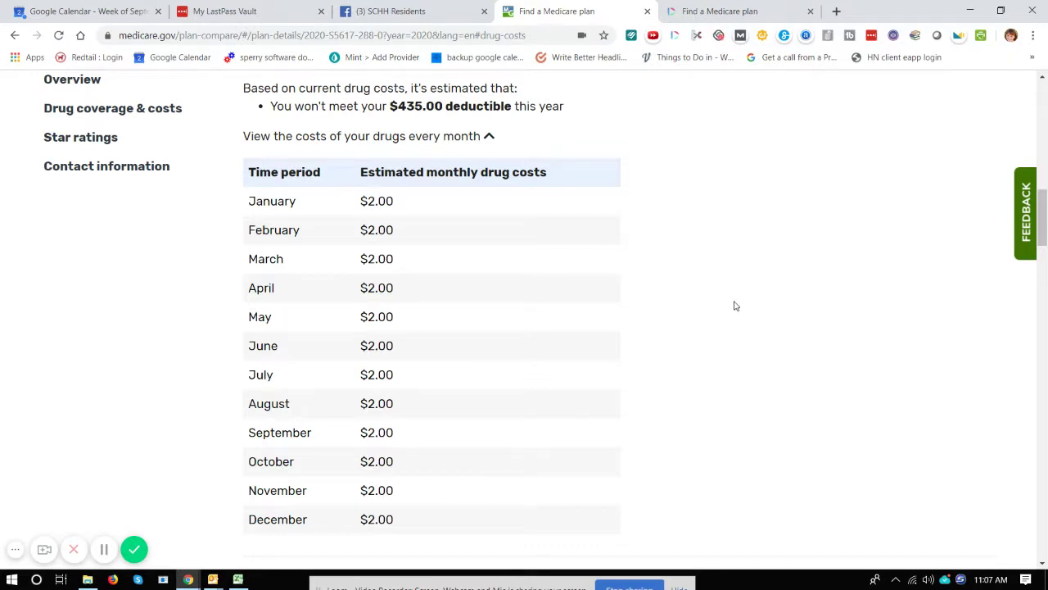
scroll(733, 305, down, 2)
scroll(696, 303, up, 2)
scroll(512, 238, down, 2)
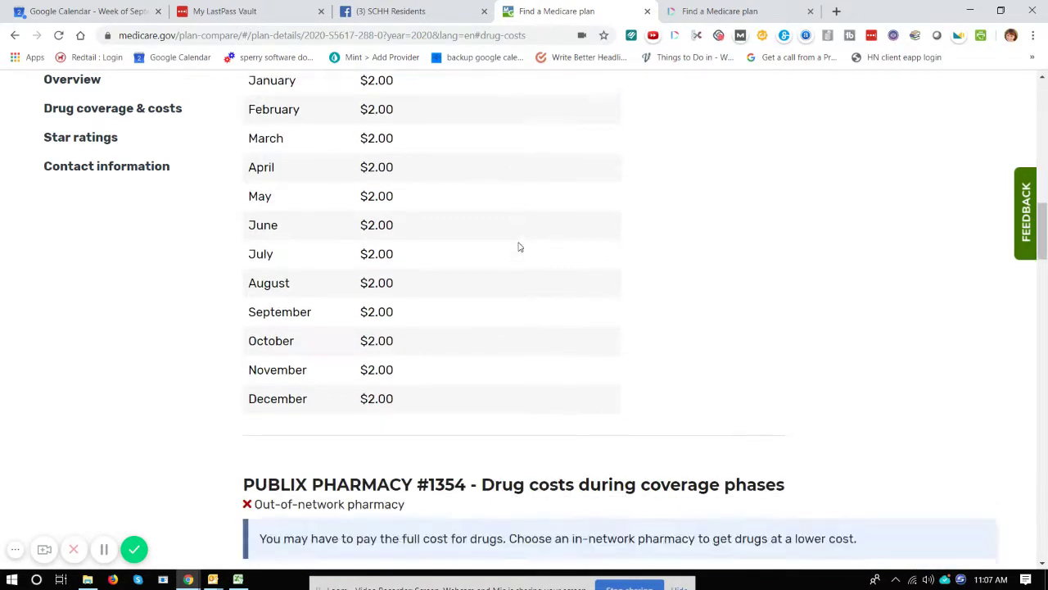
Step: Highlight the network status shown for Publix Pharmacy #1354 and for Walgreens in the Cigna plan's drug costs
scroll(518, 246, down, 3)
scroll(519, 247, down, 2)
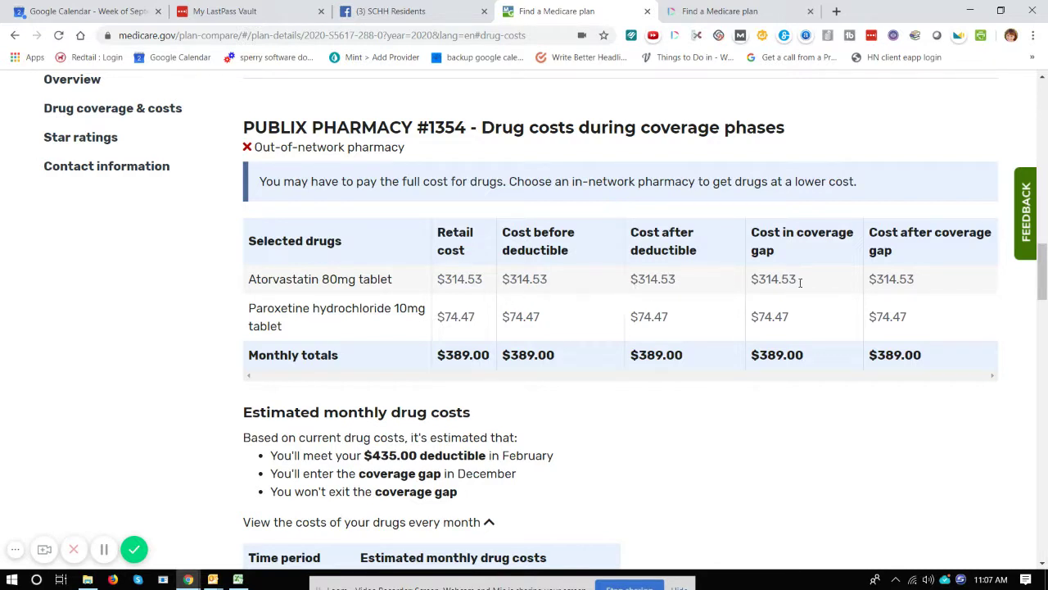
drag(257, 146, 404, 158)
scroll(481, 206, up, 9)
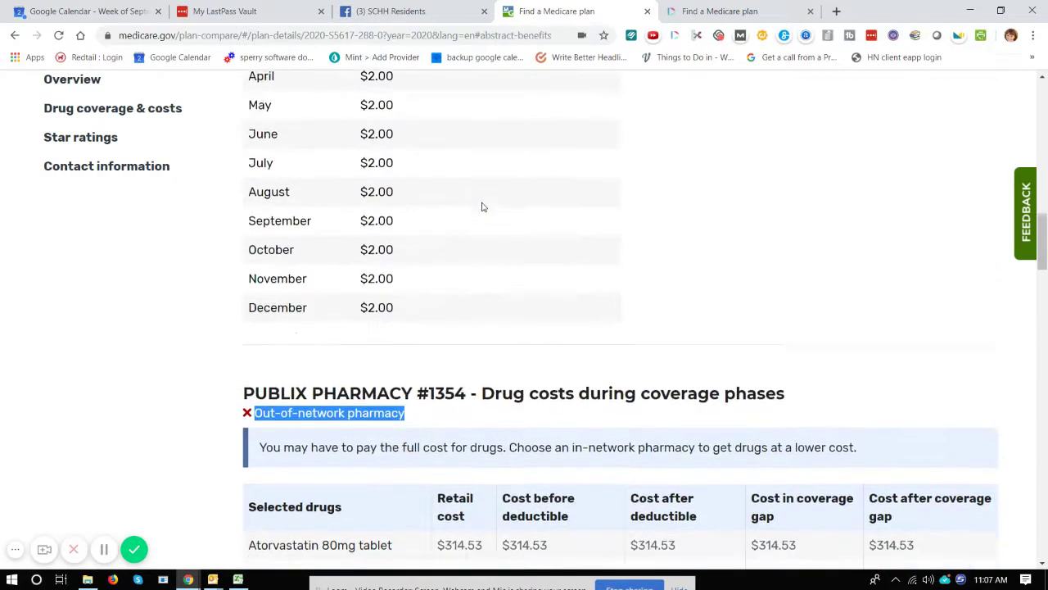
scroll(482, 206, up, 1)
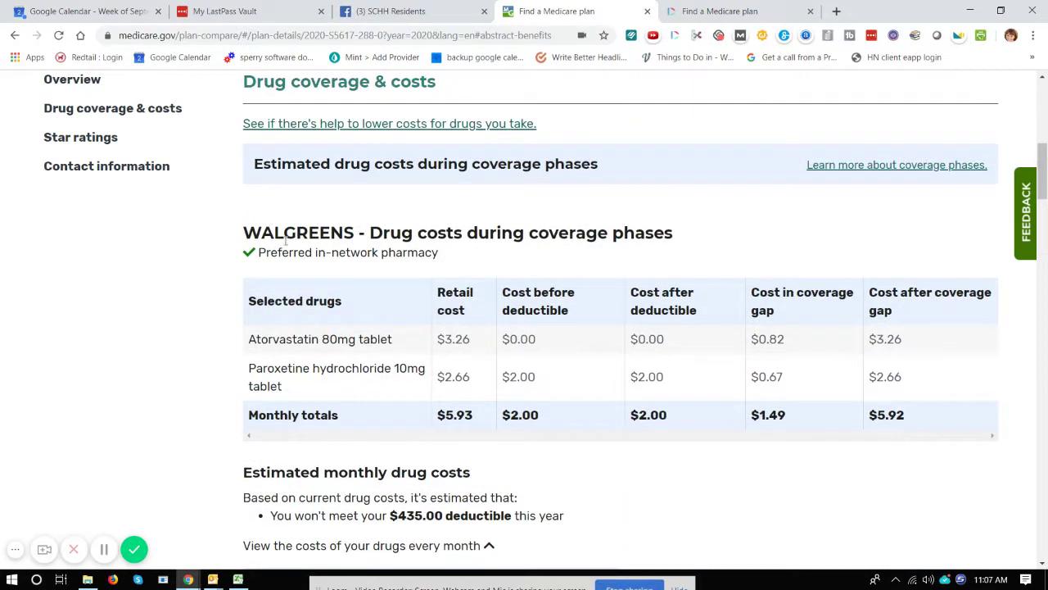
drag(258, 251, 442, 259)
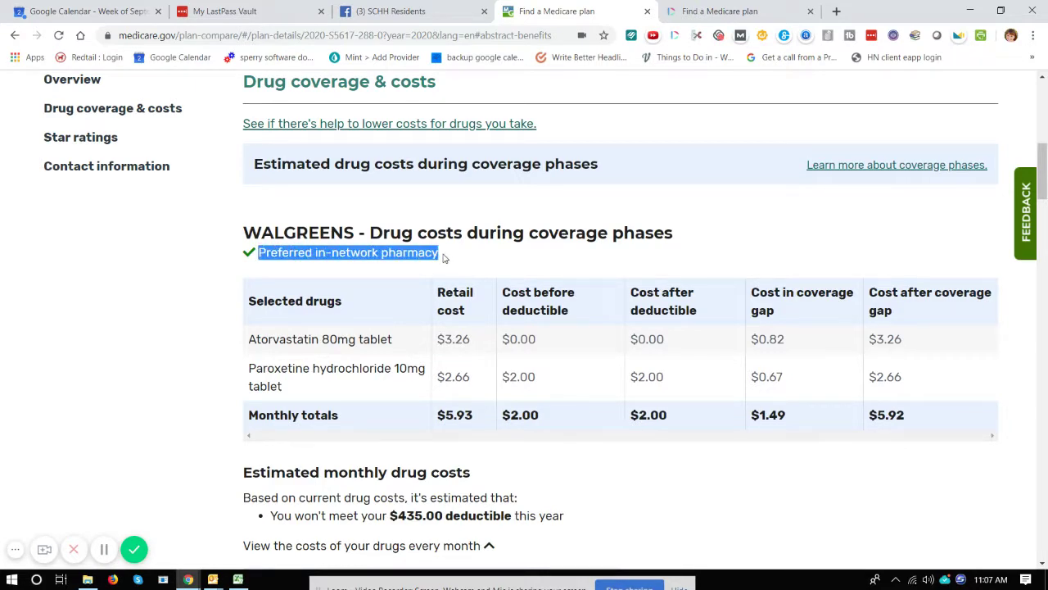
Step: Highlight the network status shown for the mail order pharmacy in the Cigna plan's drug costs
scroll(443, 258, up, 5)
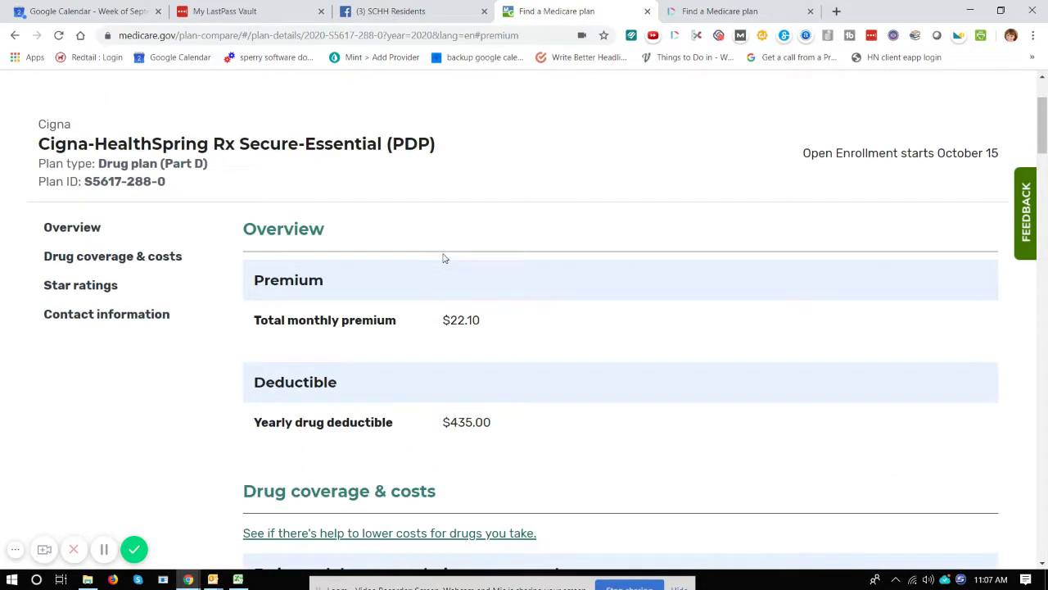
scroll(447, 268, down, 10)
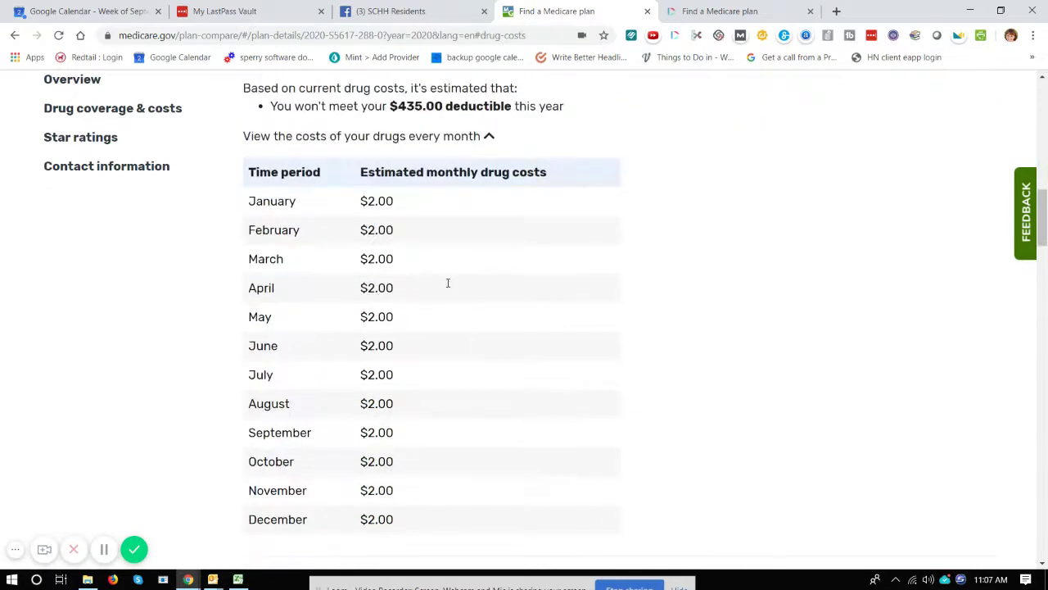
scroll(447, 298, down, 4)
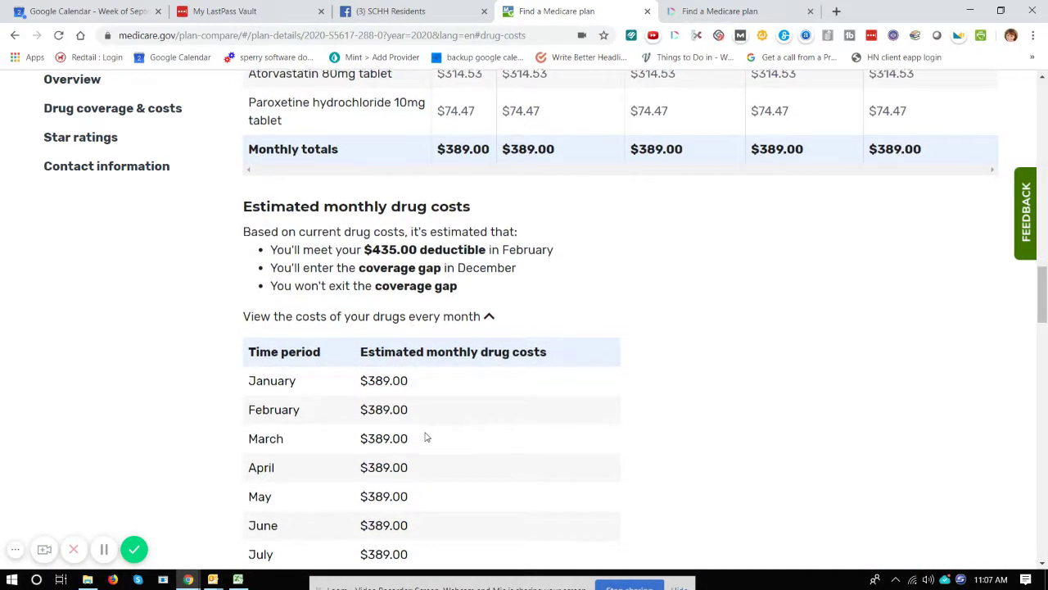
scroll(426, 432, down, 4)
scroll(434, 424, down, 3)
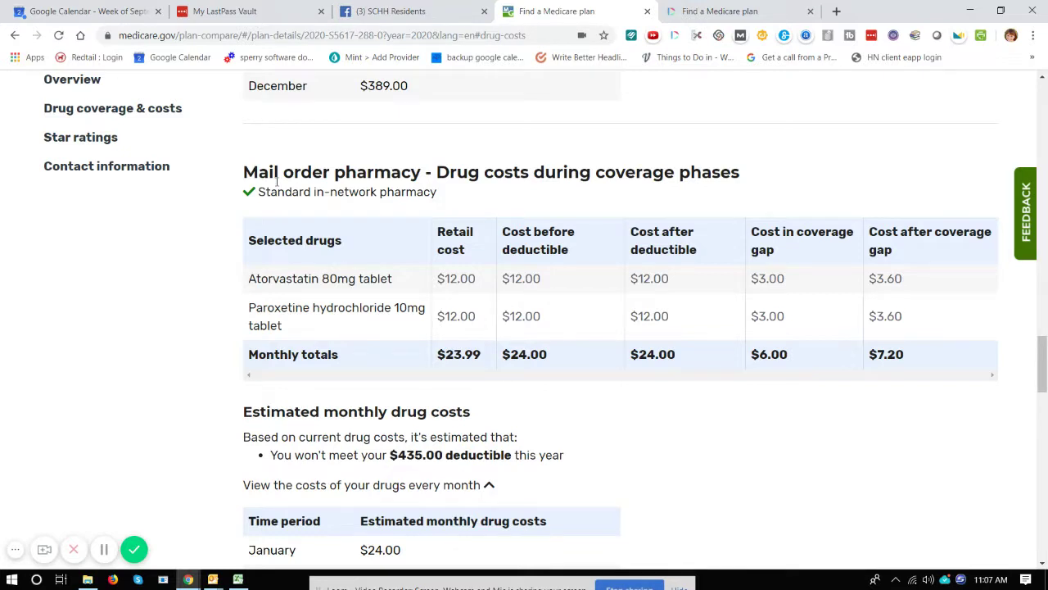
drag(266, 192, 442, 201)
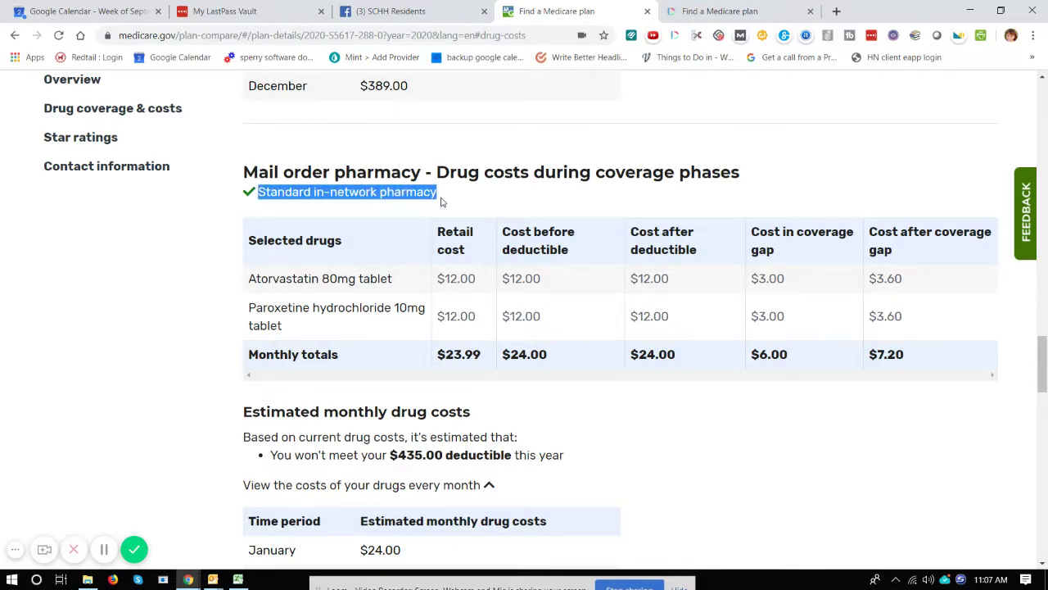
Step: Examine the Cigna plan's mail order costs, other drug information, drug list, Part B coverage, star ratings and contact information
scroll(398, 247, down, 4)
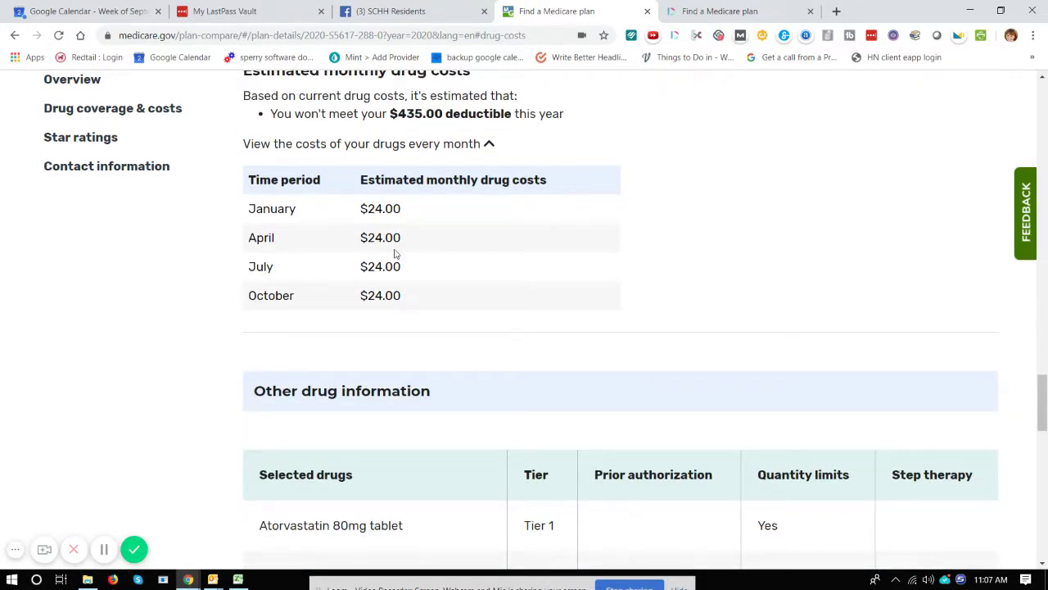
scroll(554, 274, down, 2)
scroll(554, 273, up, 4)
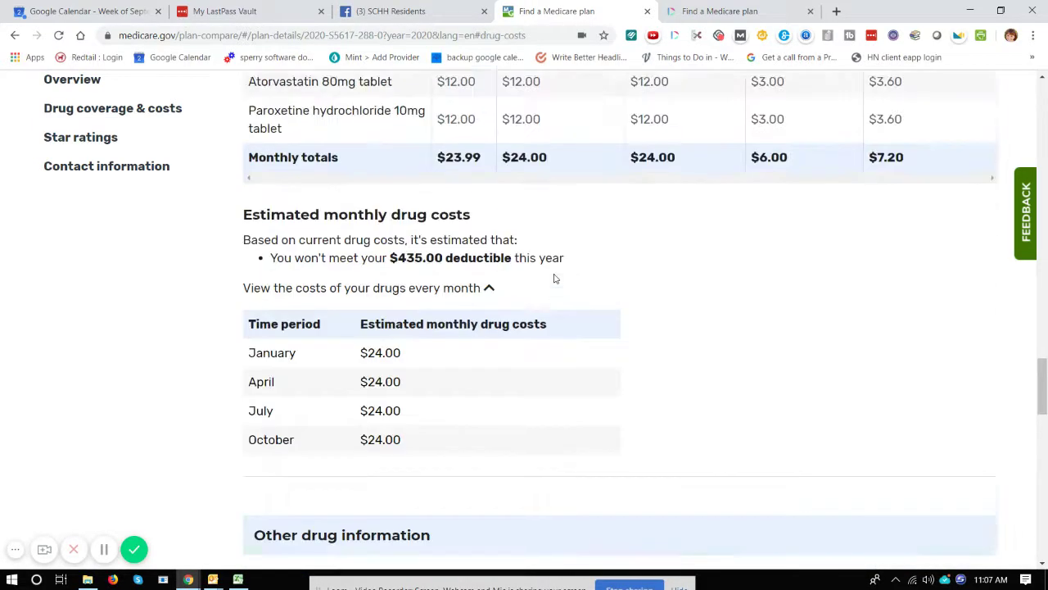
scroll(554, 279, up, 1)
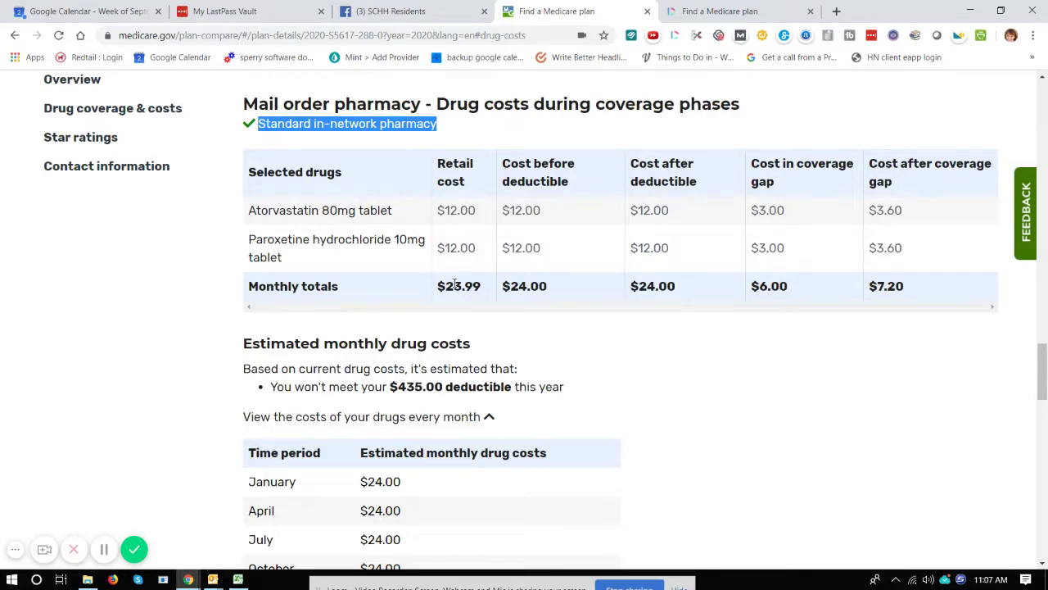
scroll(456, 284, up, 1)
scroll(456, 281, down, 10)
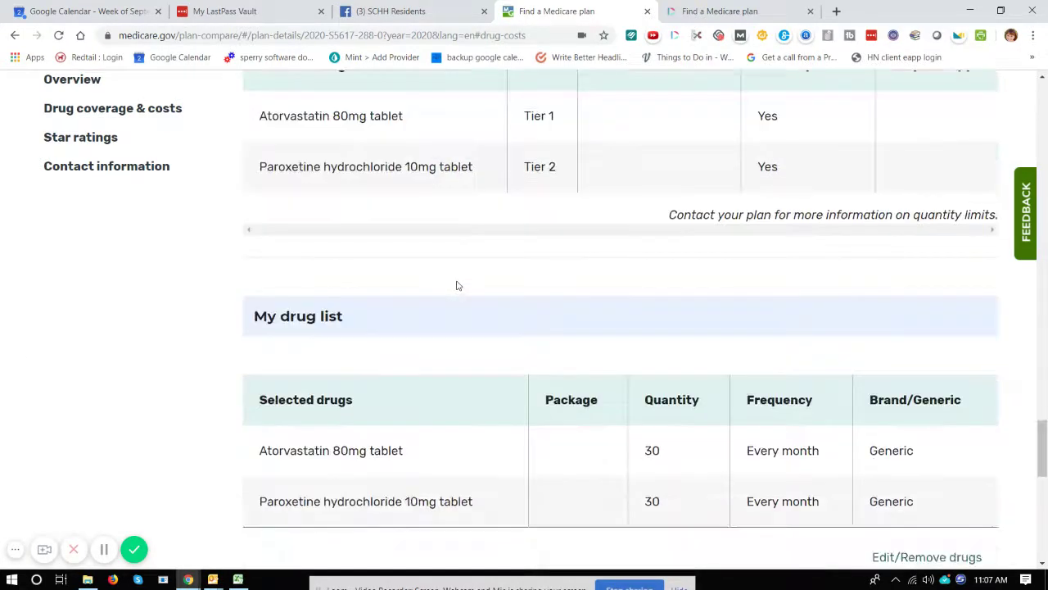
scroll(458, 282, down, 4)
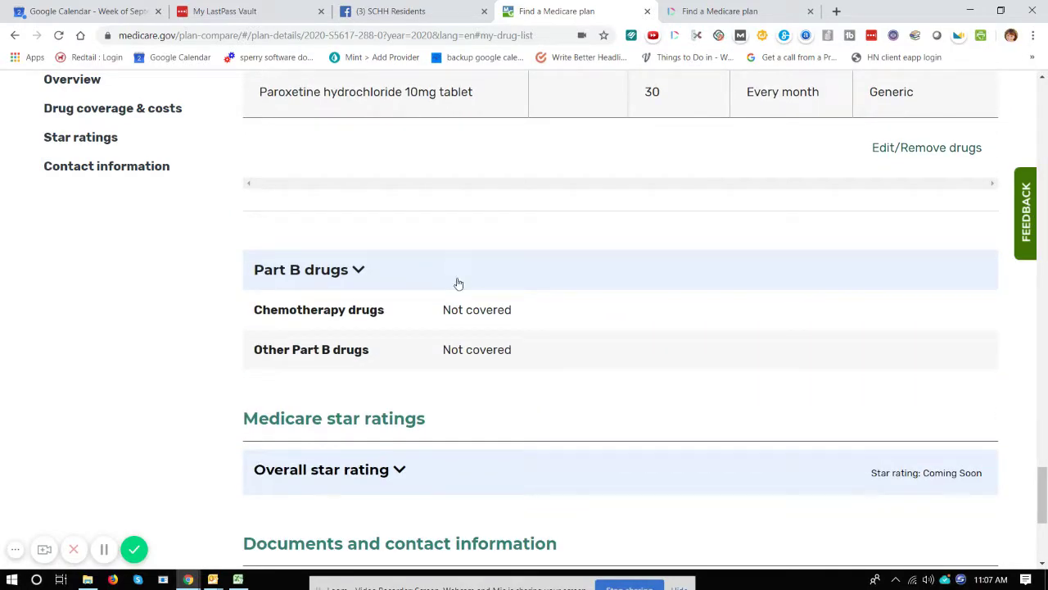
scroll(458, 283, down, 3)
scroll(458, 283, down, 2)
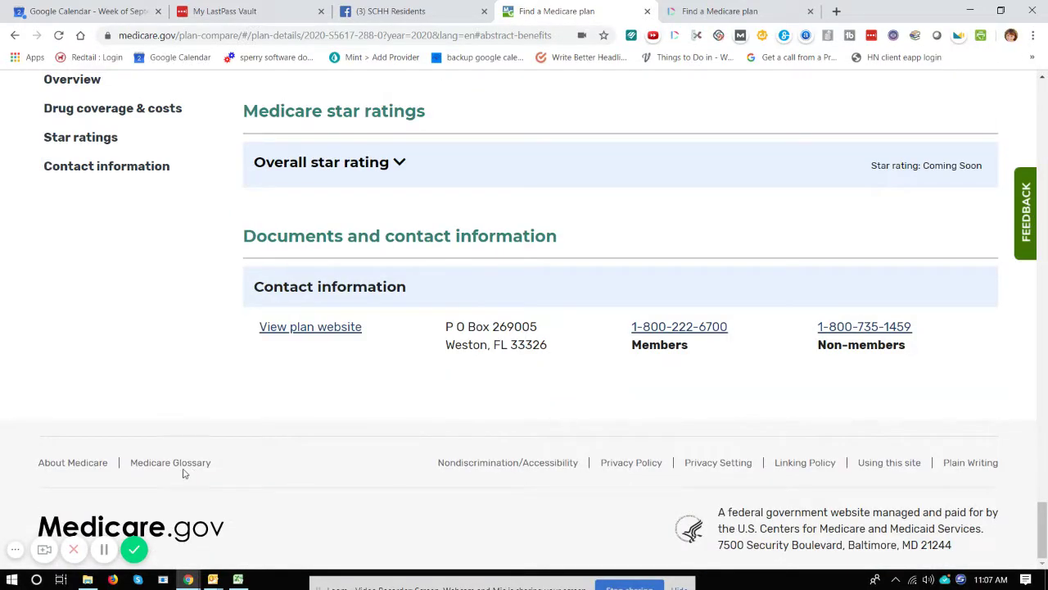
Step: Leave the Cigna plan details, return to the prescription drug plan list and show the 2019 plans instead
drag(1043, 557, 1028, 100)
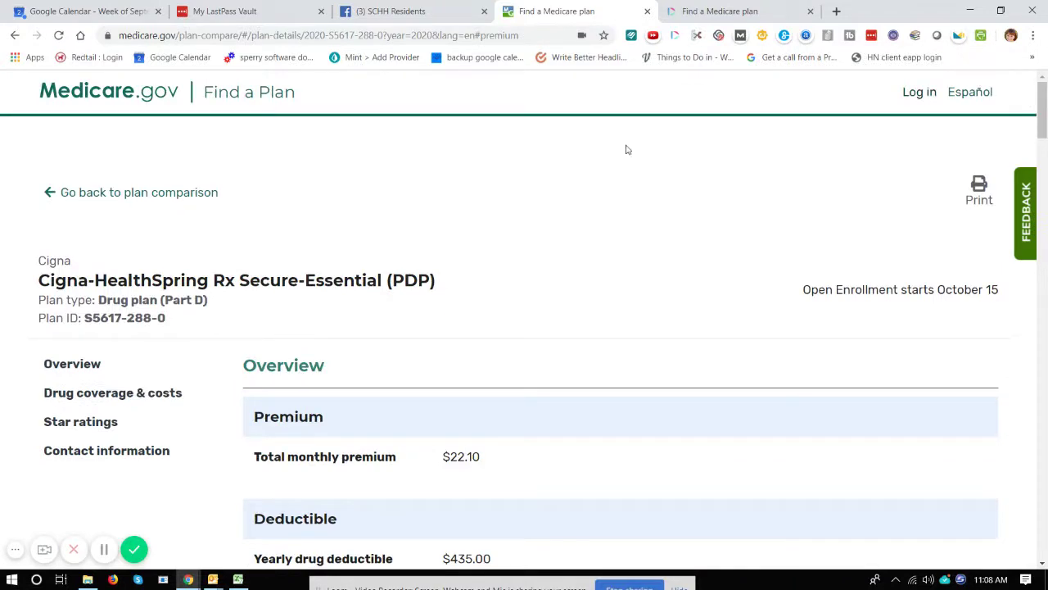
click(123, 193)
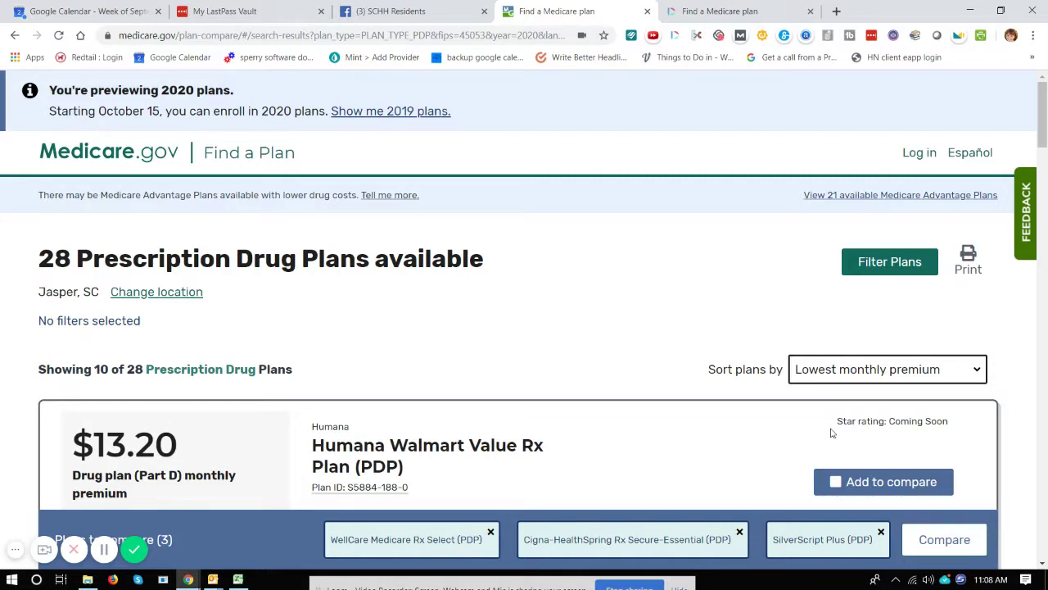
click(389, 111)
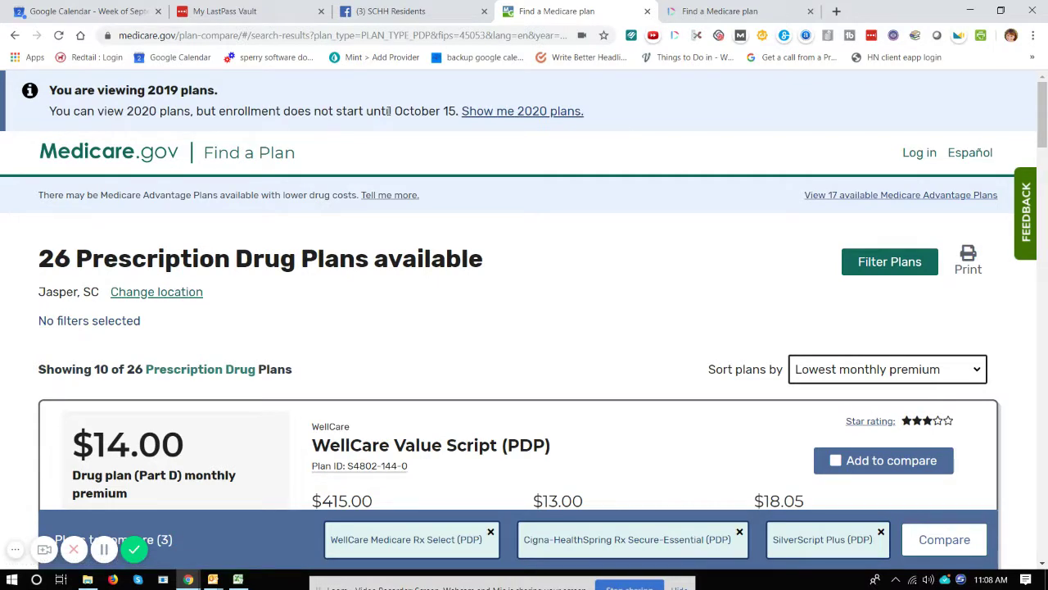
Step: Sort the 2019 drug plans by lowest drug cost and review the first plans' premiums and yearly costs
scroll(257, 330, down, 2)
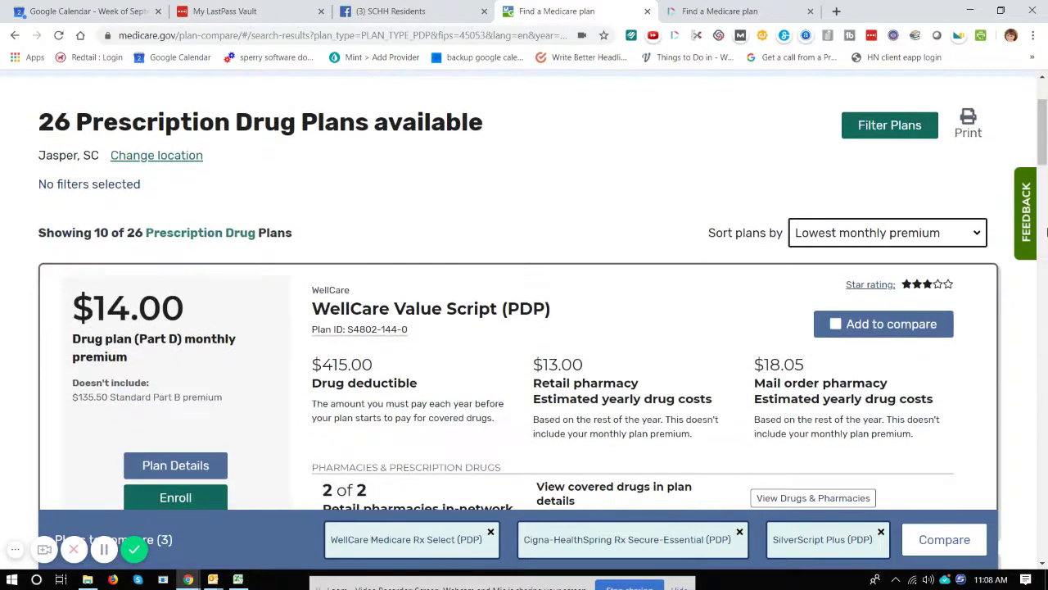
click(897, 237)
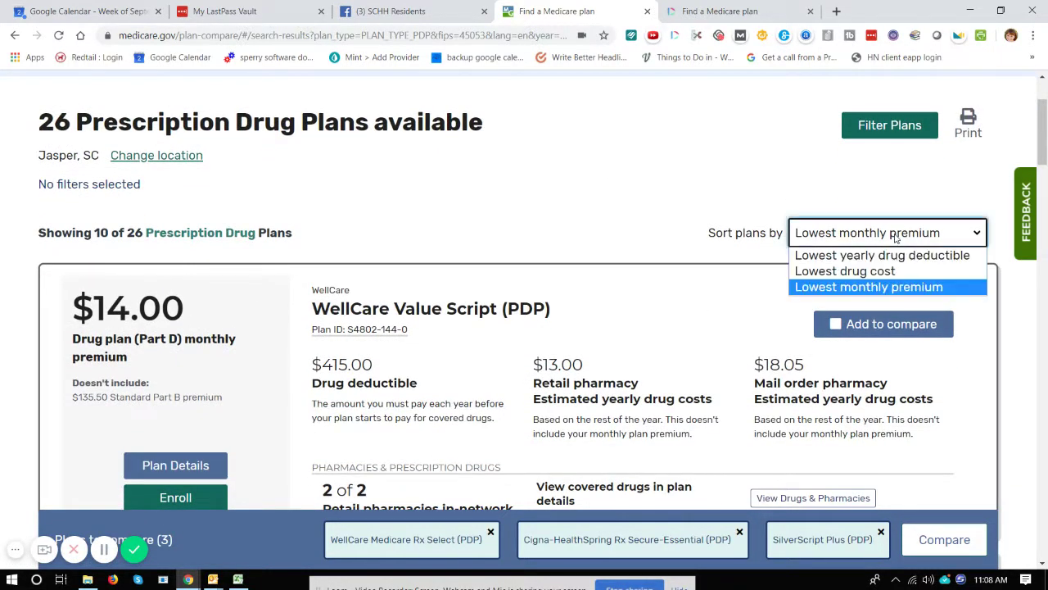
click(863, 271)
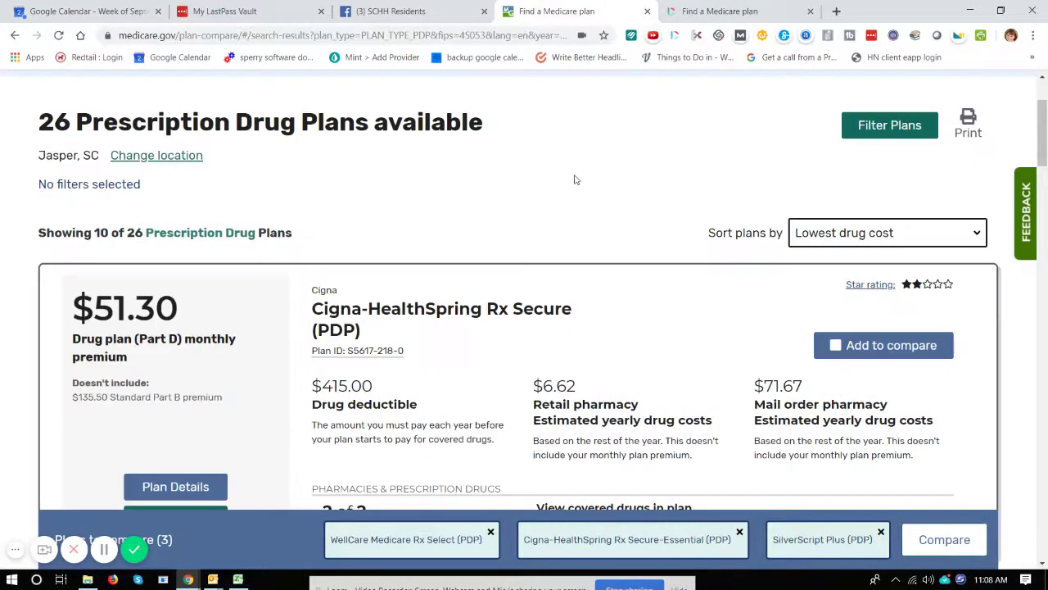
scroll(505, 178, down, 5)
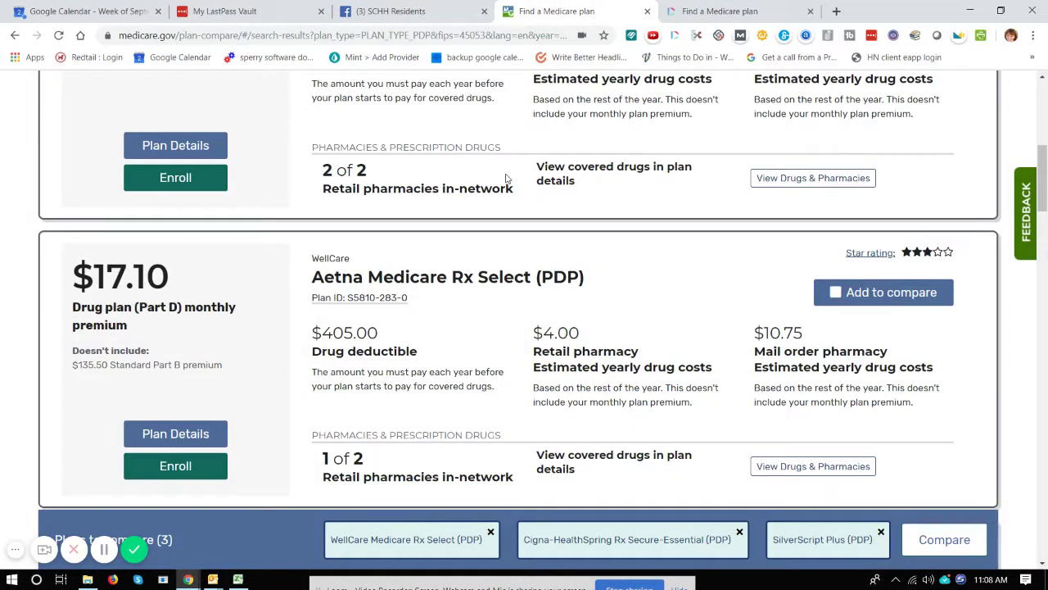
scroll(505, 178, up, 4)
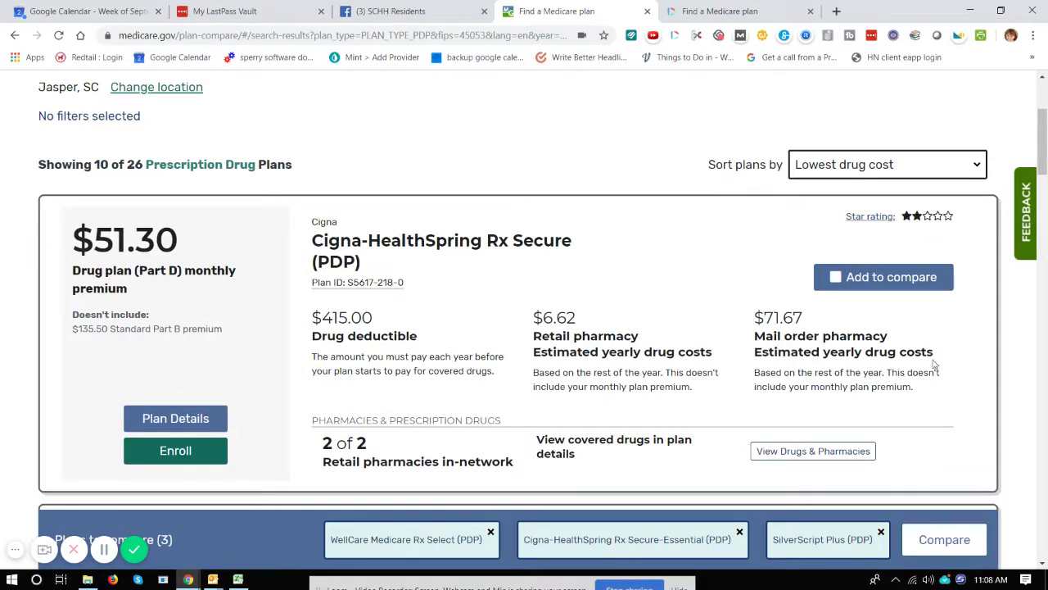
scroll(886, 387, up, 1)
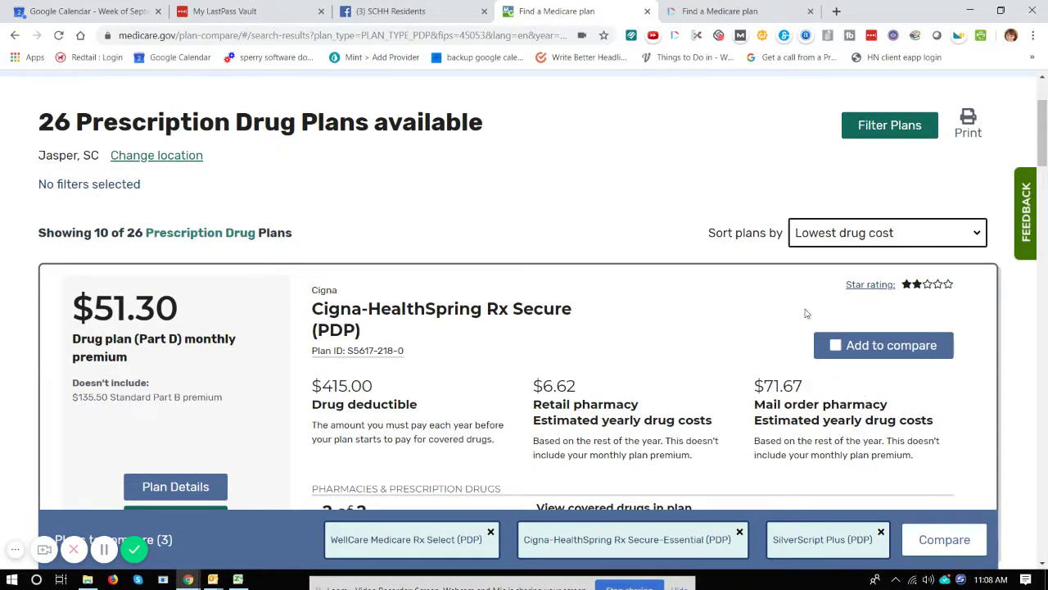
Step: Sort the 2019 drug plans by lowest monthly premium and look over the first plans listed
click(856, 239)
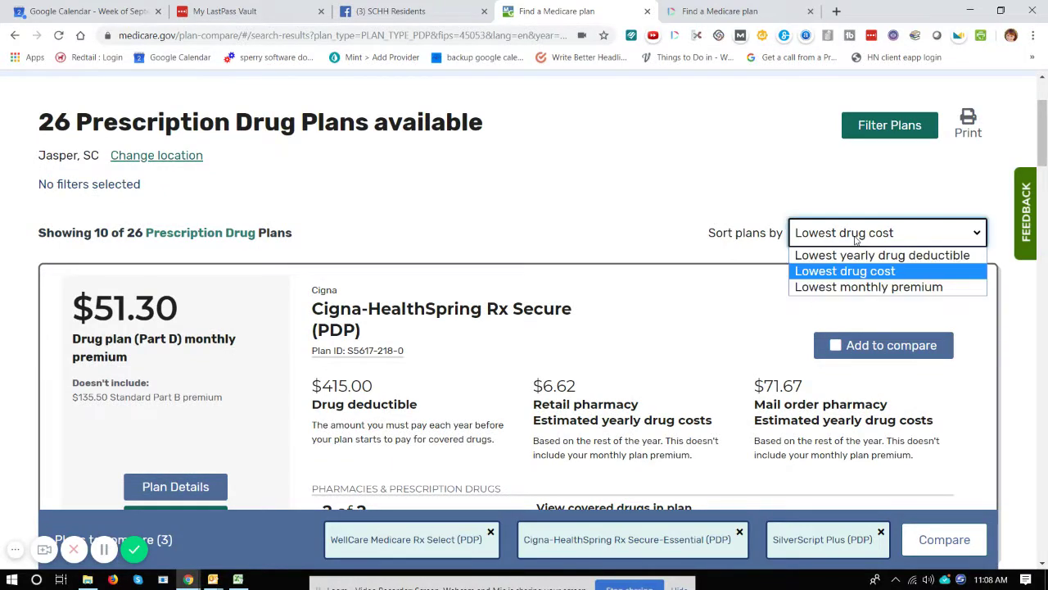
click(833, 289)
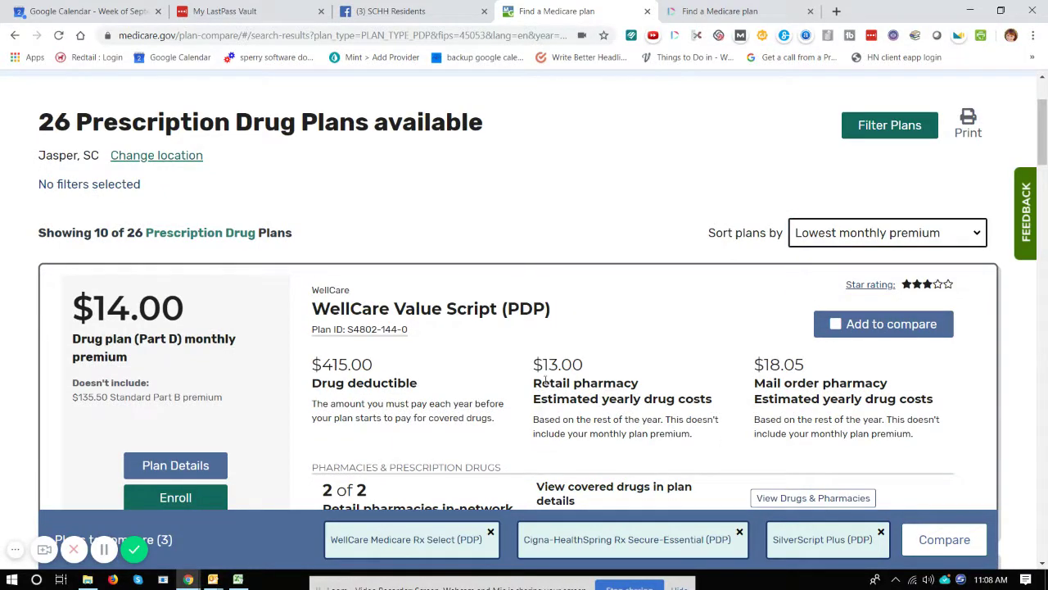
scroll(546, 381, down, 5)
scroll(545, 380, up, 5)
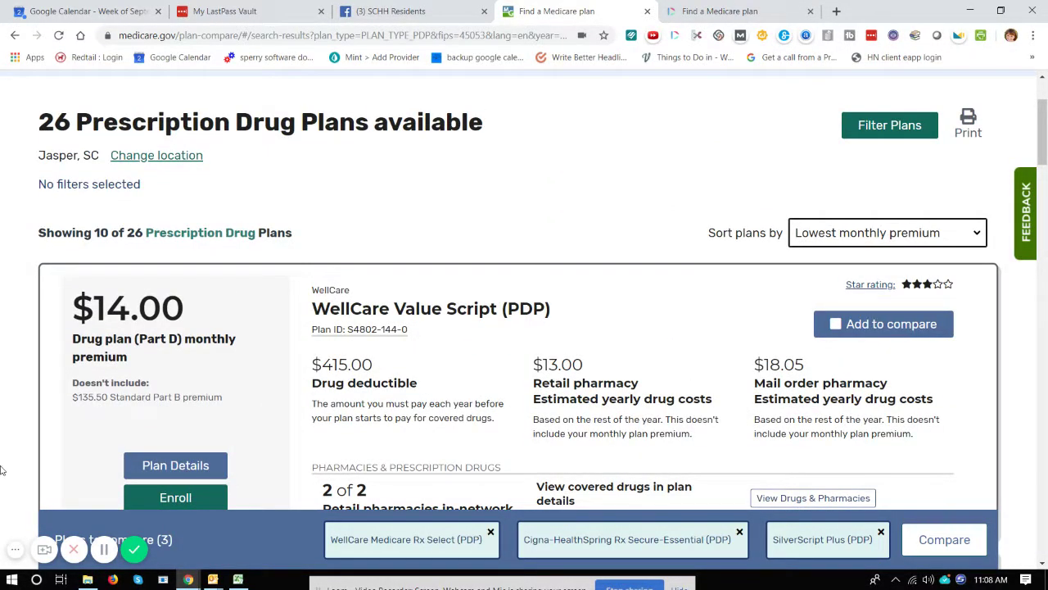